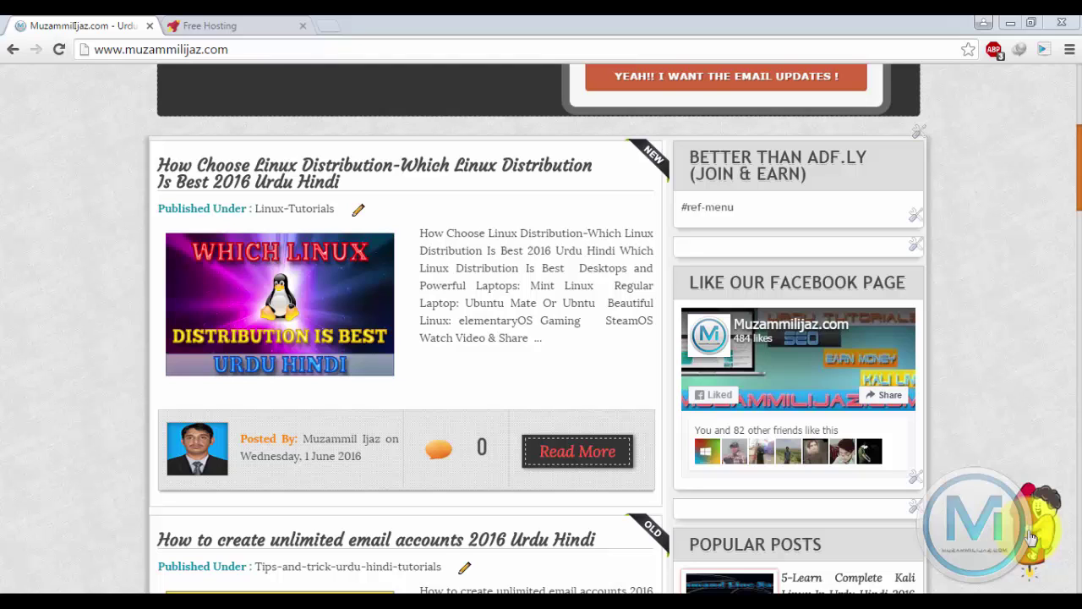
Step: Search Google for "ytpak" in a new browser tab
left_click(330, 25)
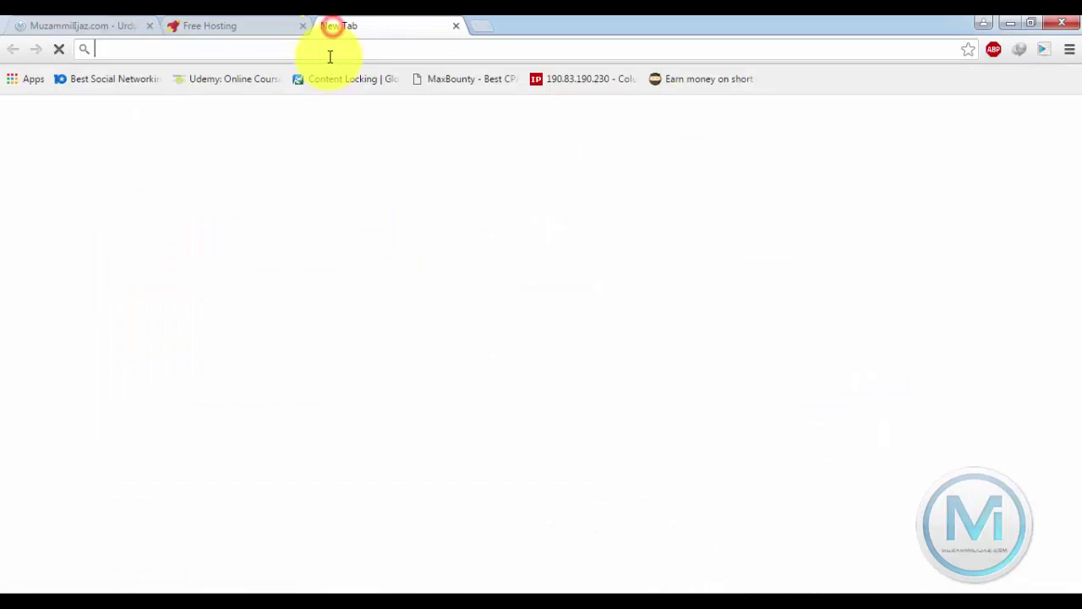
type("yt")
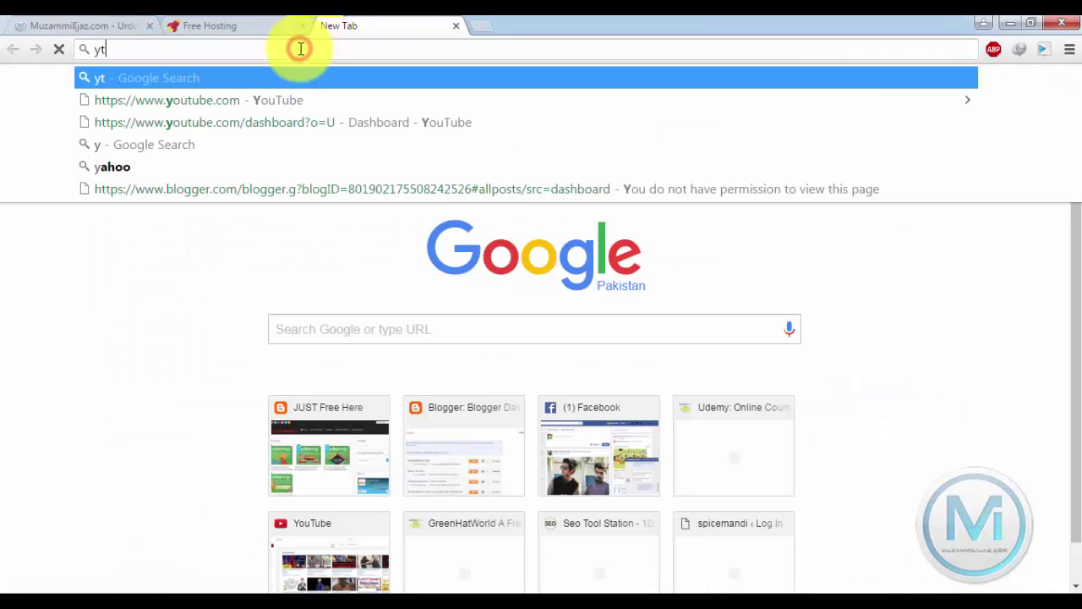
type("pask")
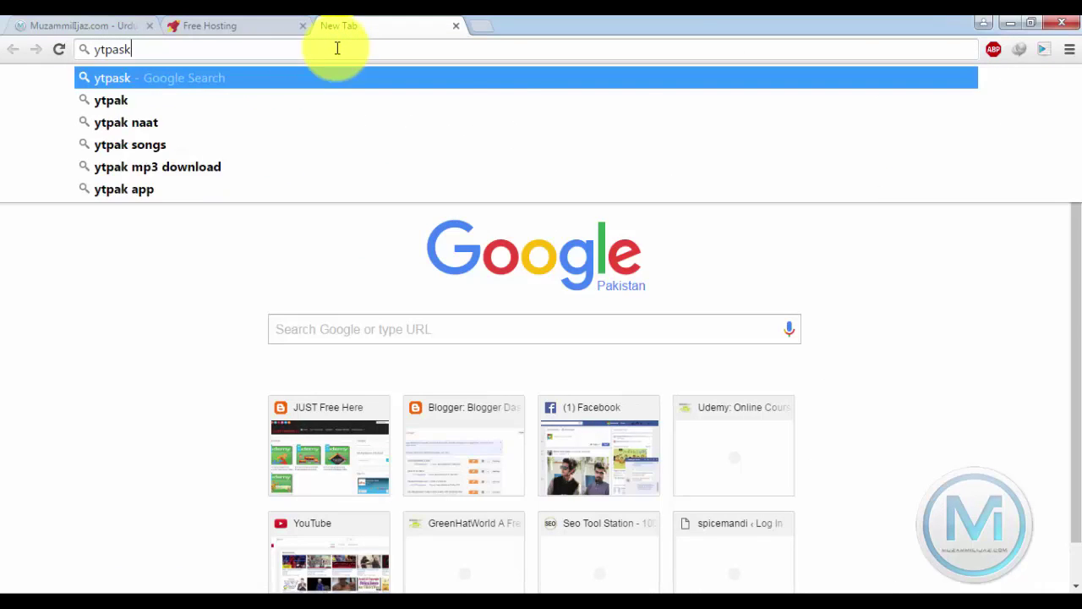
key("Return")
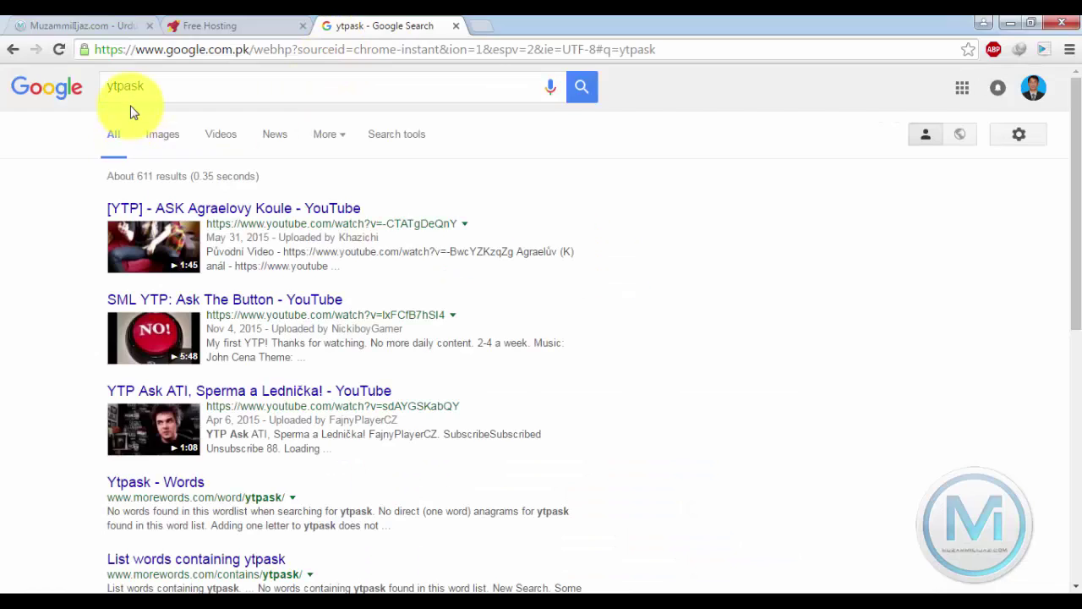
left_click(145, 88)
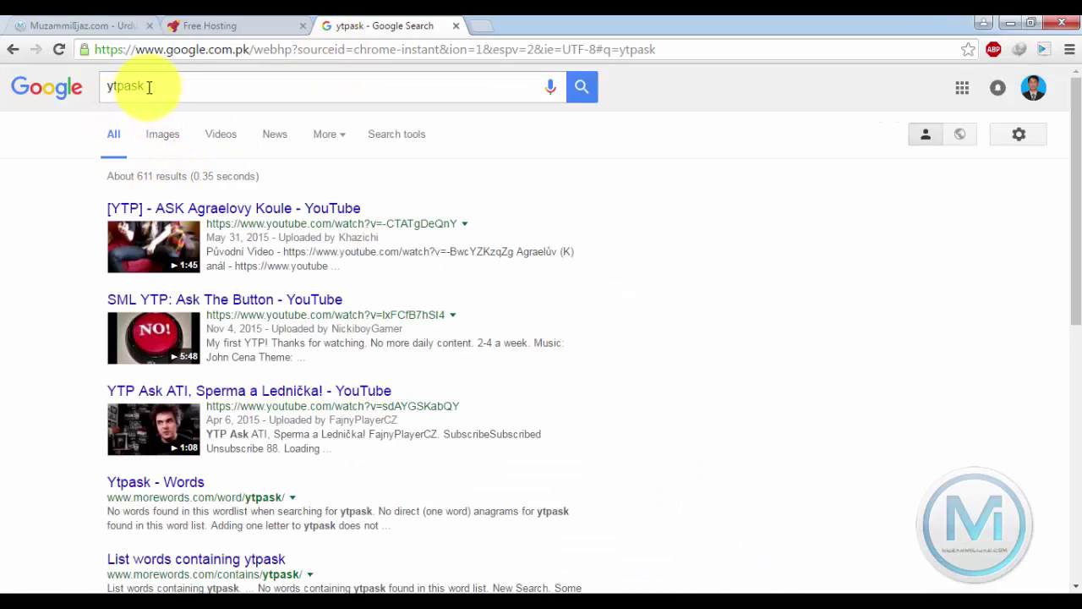
left_click_drag(149, 87, 129, 88)
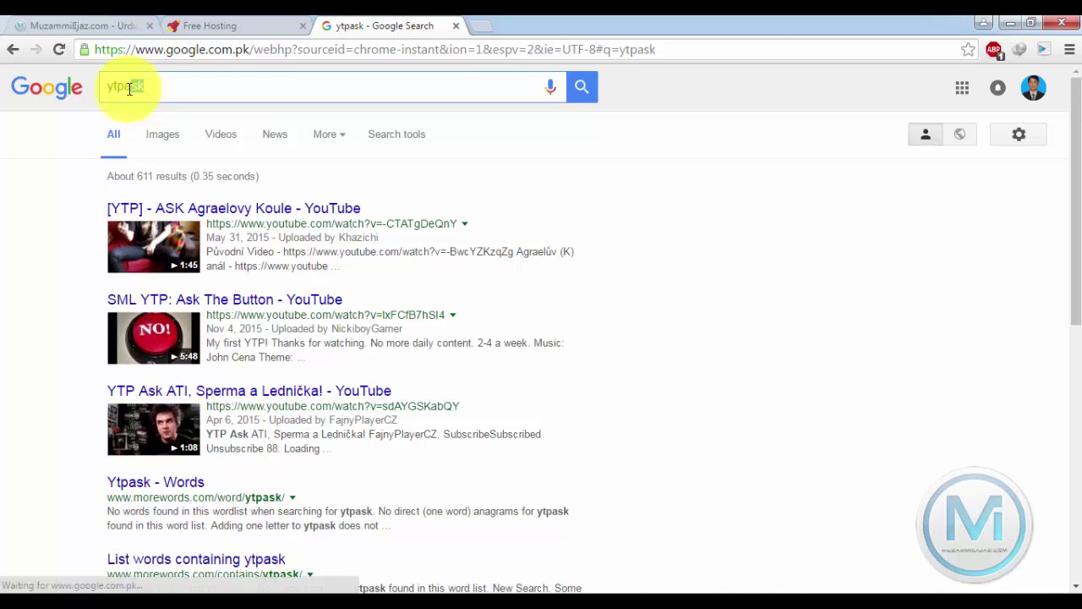
type("k")
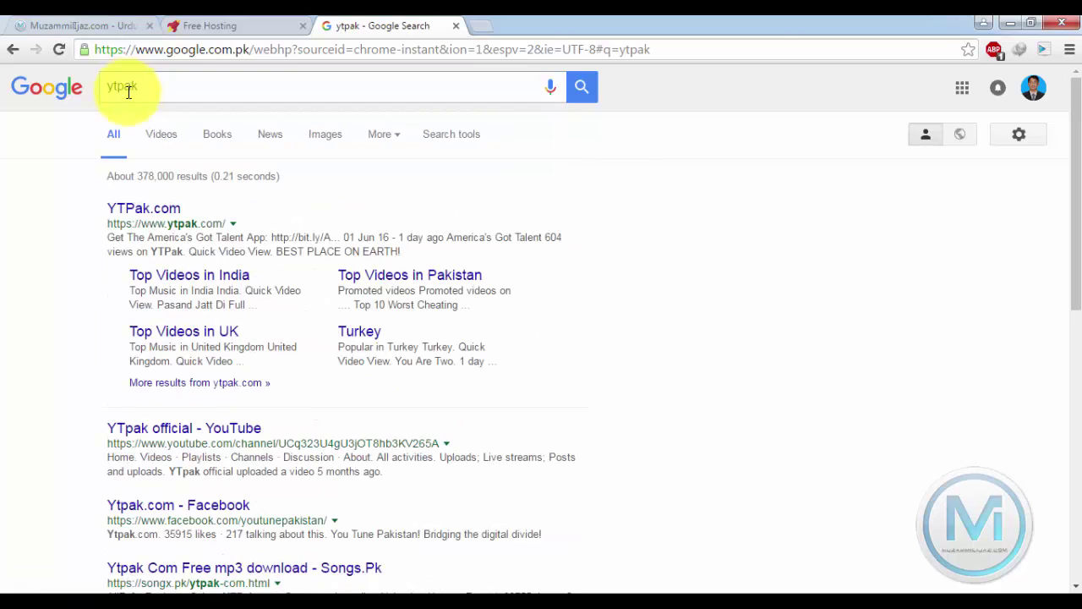
Step: Open the YTPak.com site and examine the video and movie sections on its home page
left_click(158, 203)
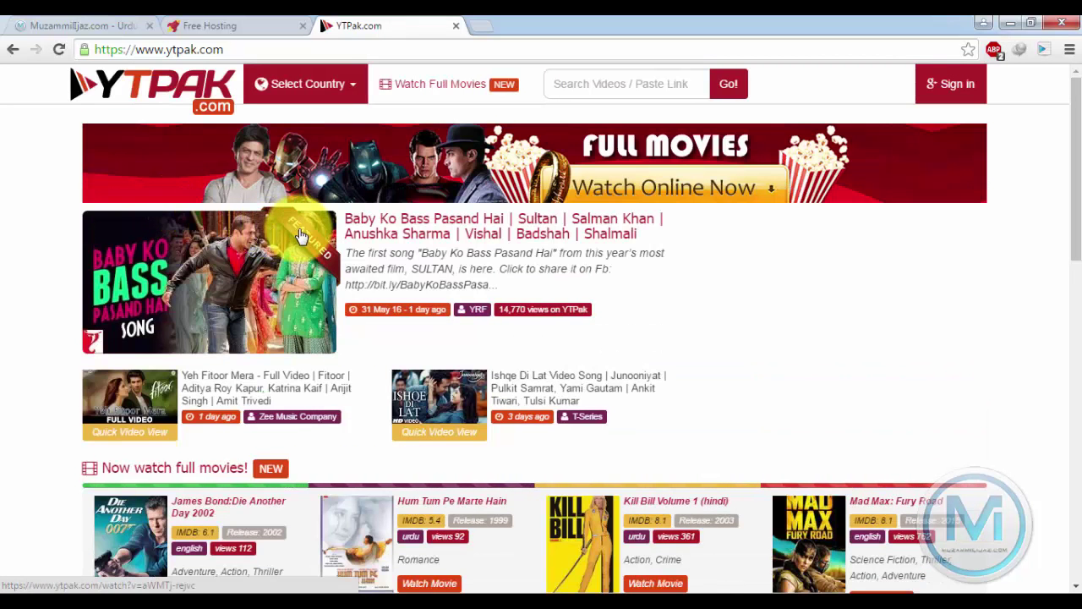
scroll(389, 212, "down", 3)
scroll(339, 270, "down", 4)
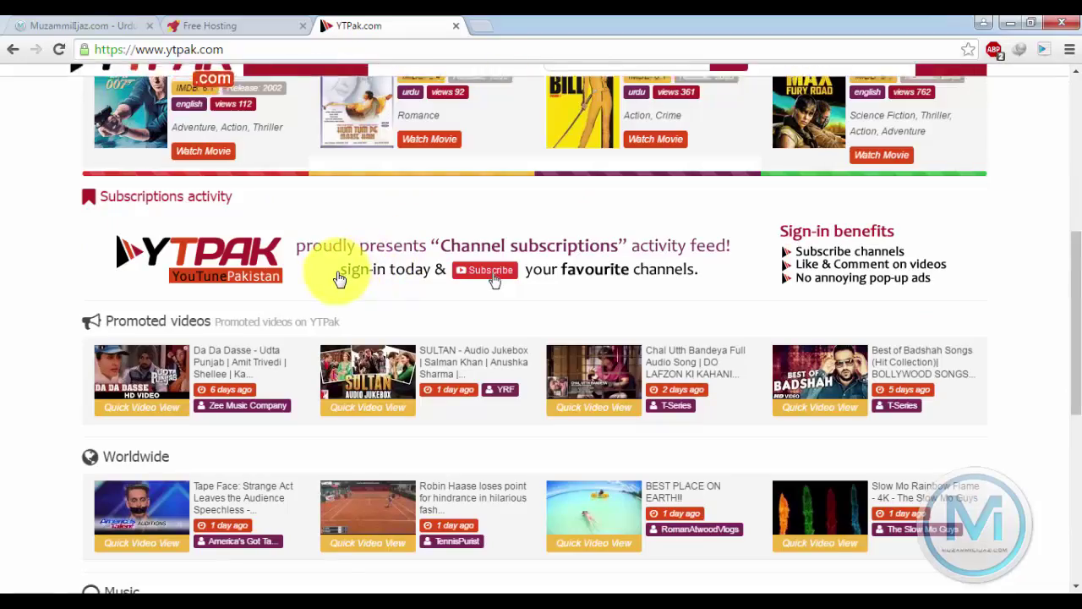
scroll(338, 275, "up", 4)
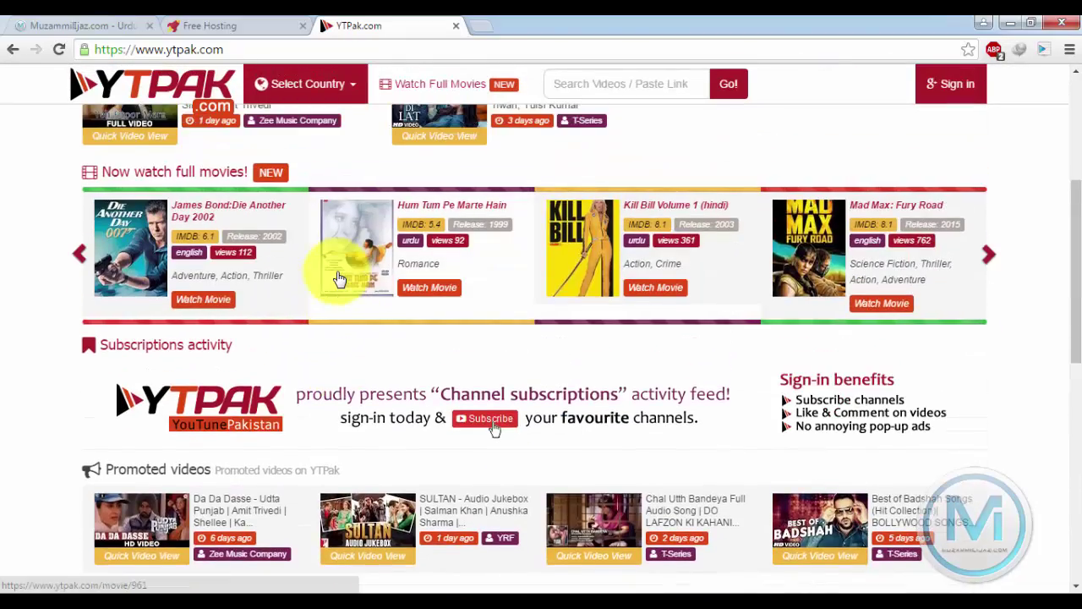
scroll(338, 279, "up", 3)
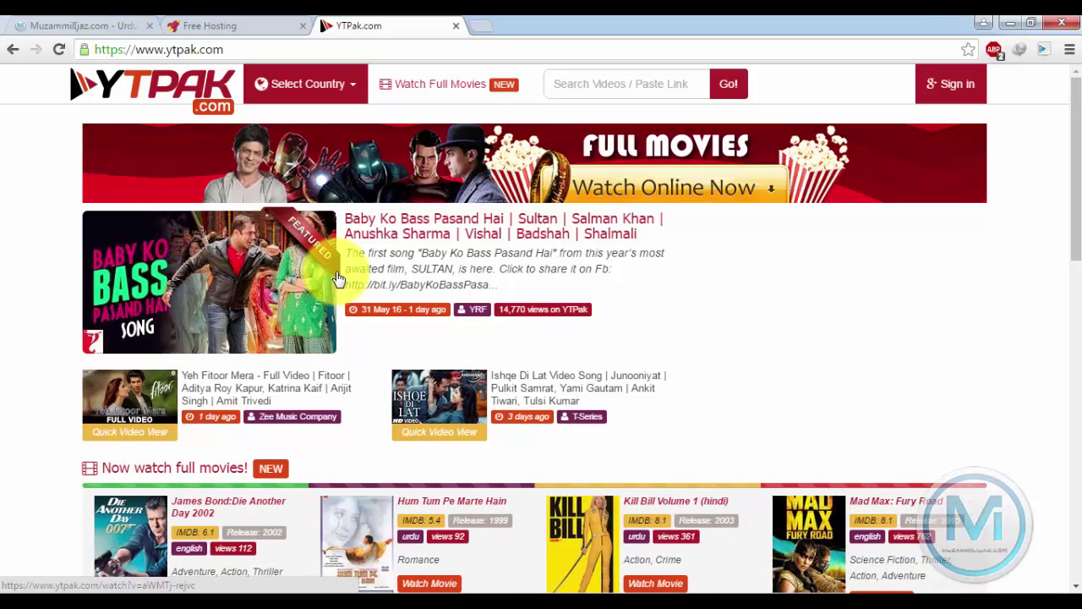
Step: Switch to the 2freehosting control panel page and open its file manager
left_click(213, 27)
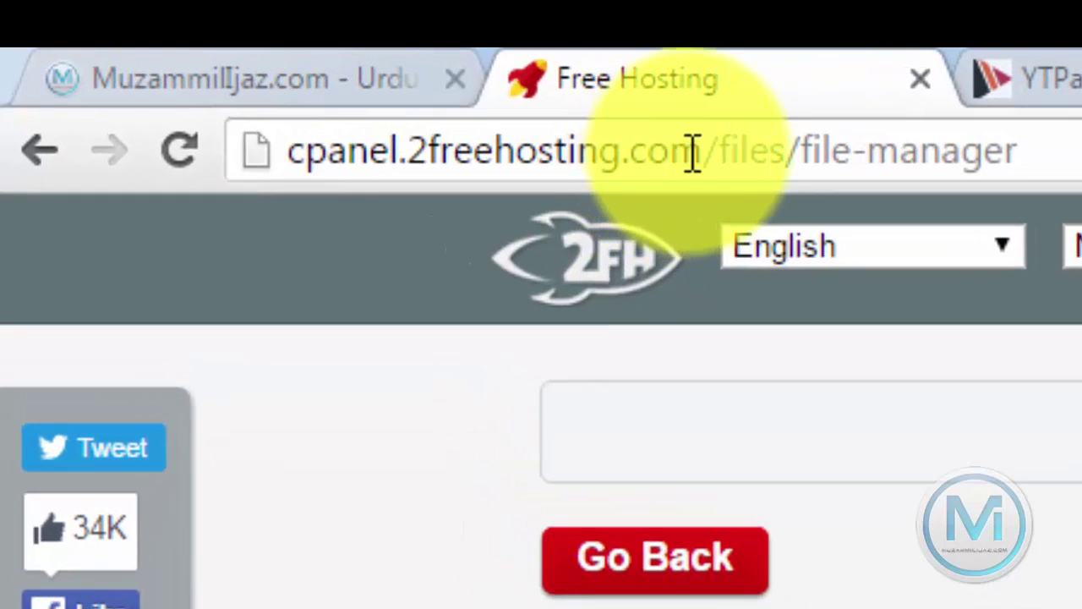
left_click_drag(658, 141, 426, 150)
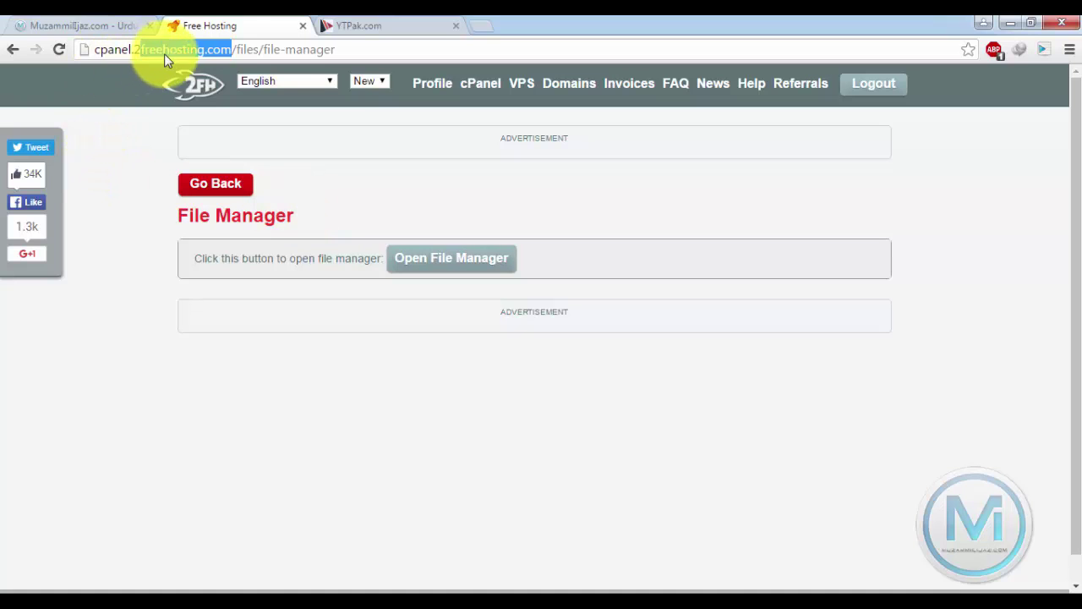
left_click_drag(338, 49, 264, 51)
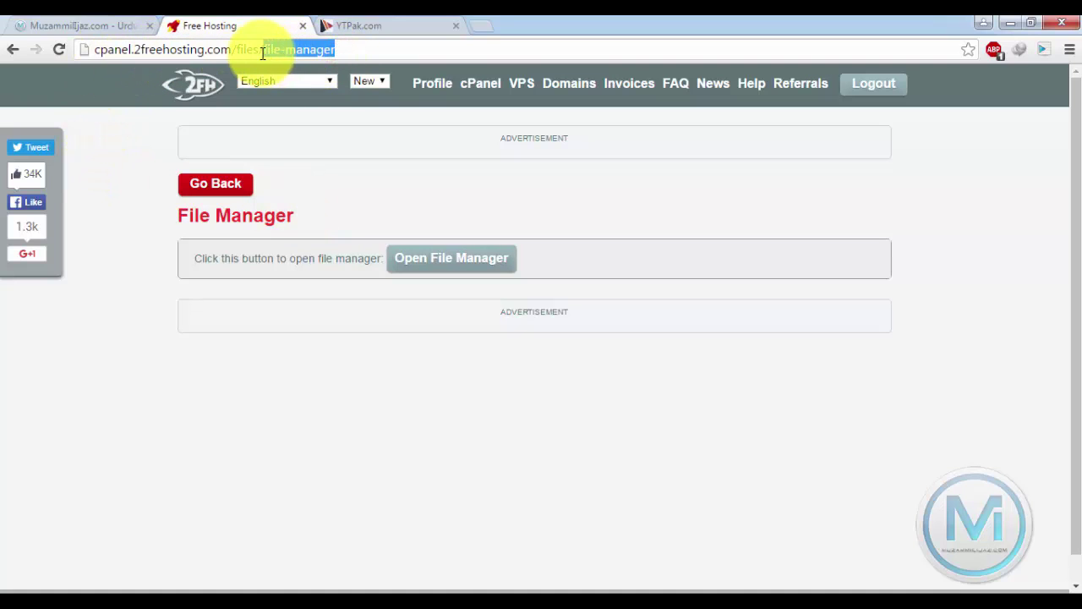
left_click(454, 262)
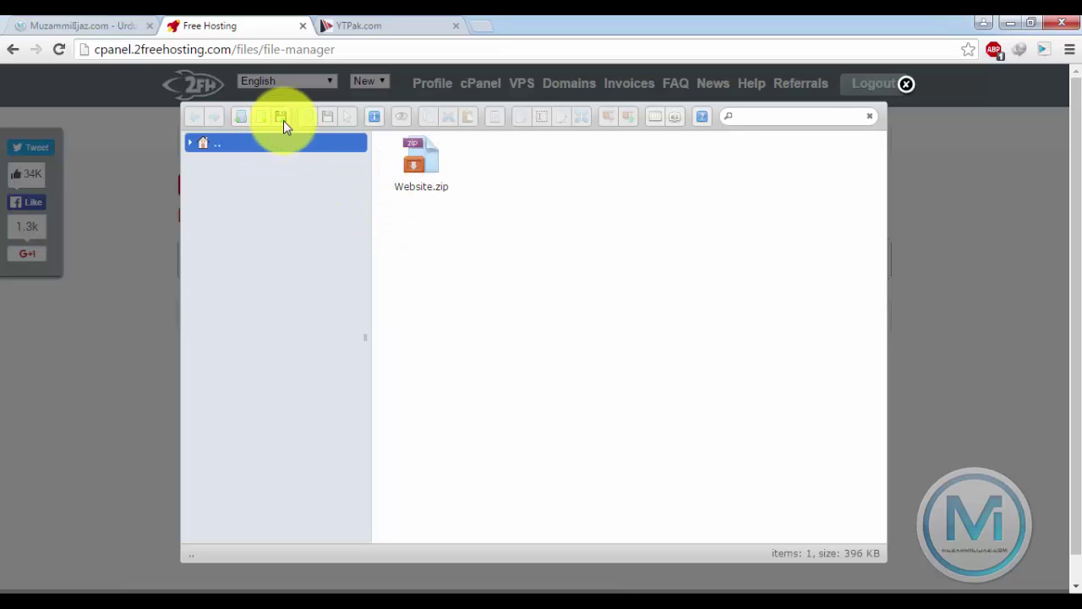
left_click(283, 120)
left_click(250, 260)
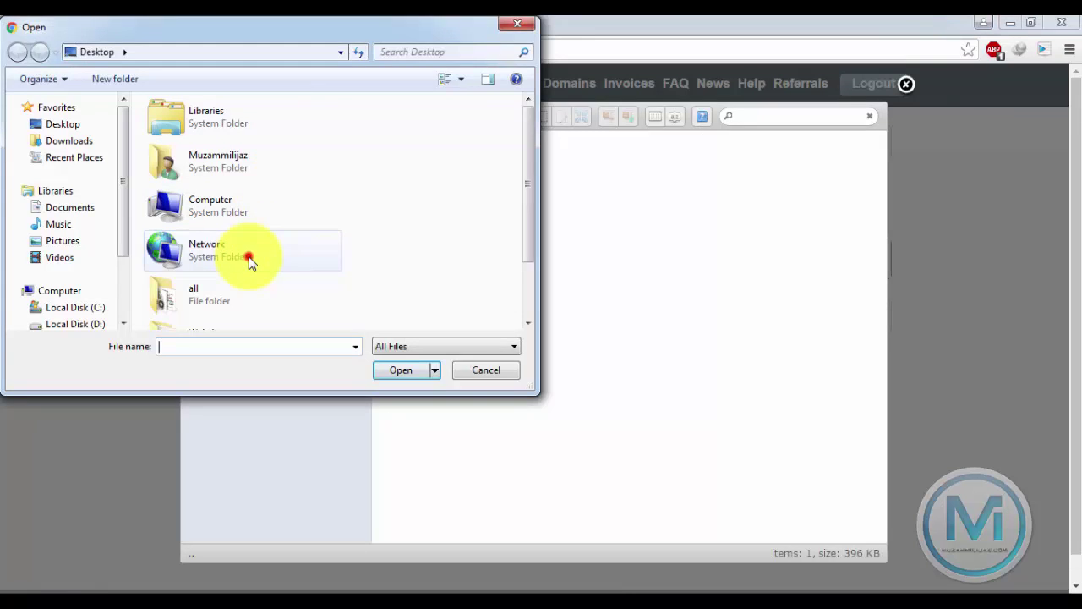
scroll(249, 258, "down", 2)
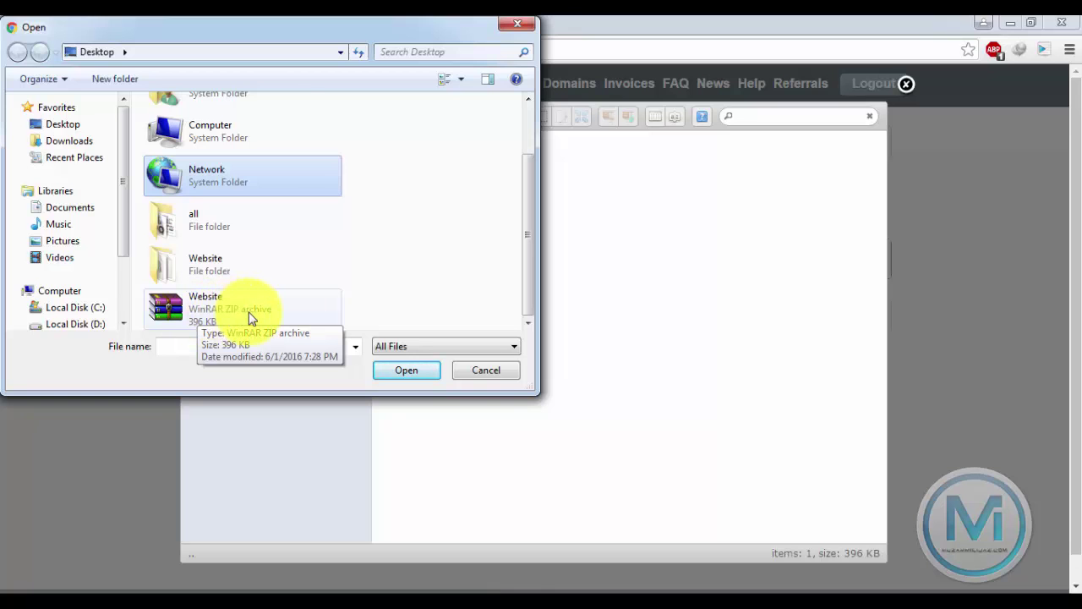
left_click(483, 370)
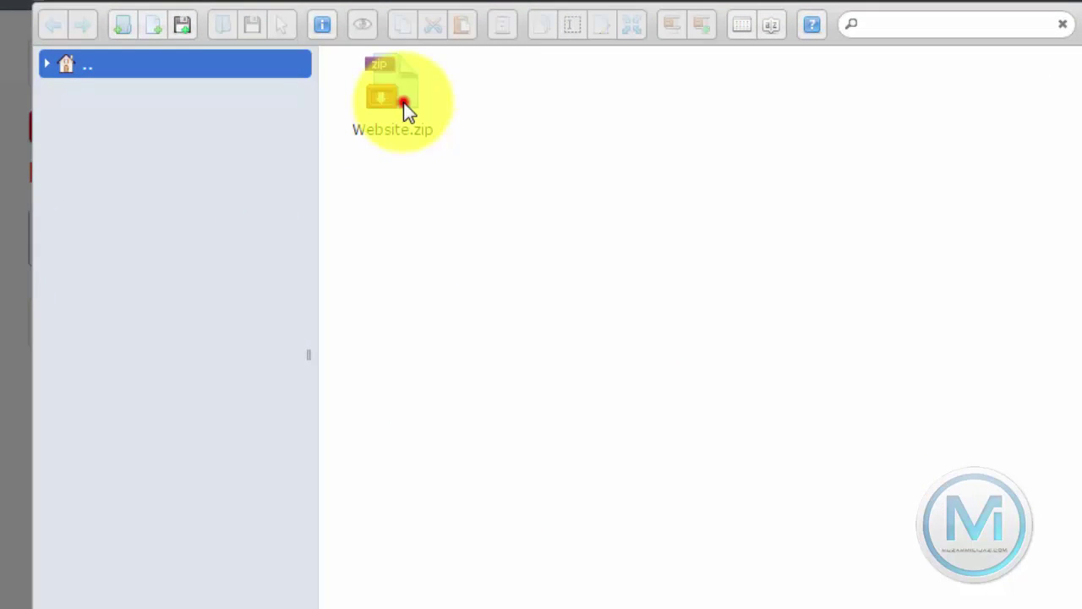
Step: Extract the files from the Website.zip archive in the hosting root directory
mouse_move(402, 103)
left_mouse_down()
mouse_move(345, 96)
mouse_move(310, 66)
mouse_move(394, 98)
left_mouse_up()
right_click(394, 102)
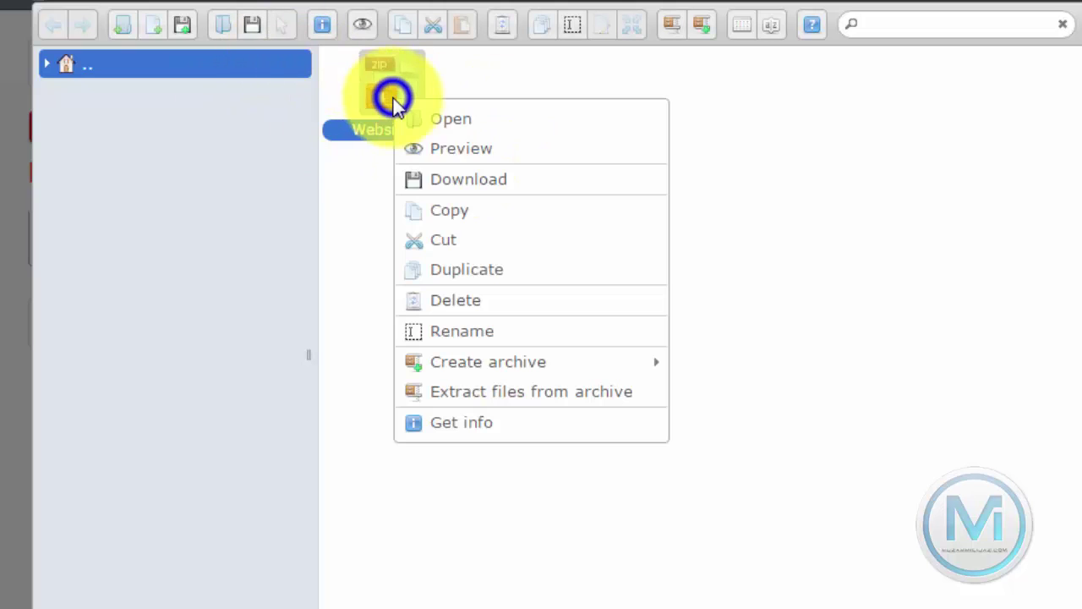
left_click(534, 392)
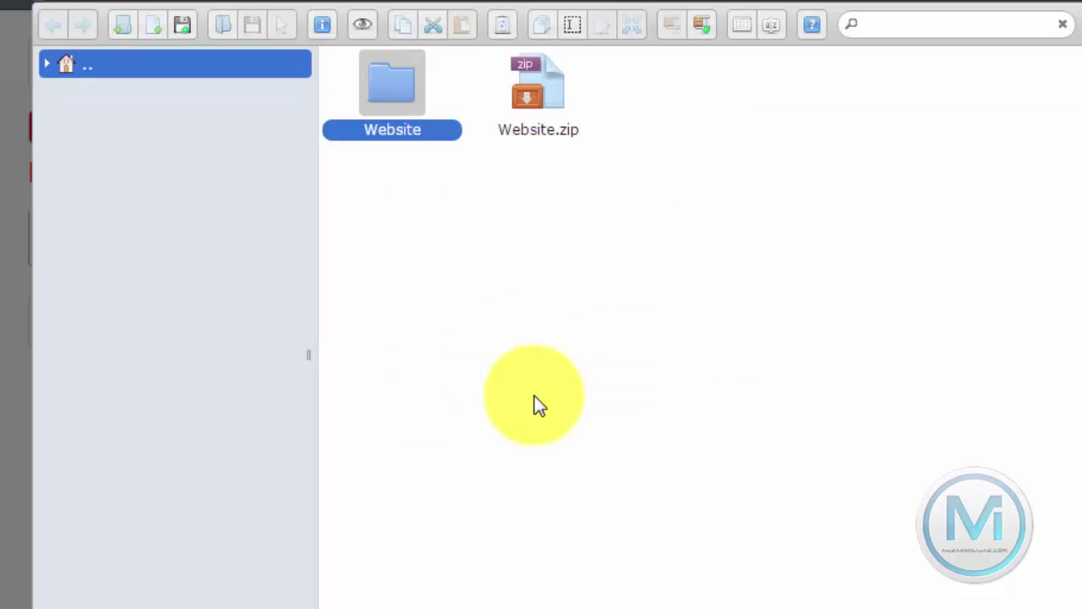
Step: Move all folders and files from the inner Website folder to the hosting root directory
double_click(382, 100)
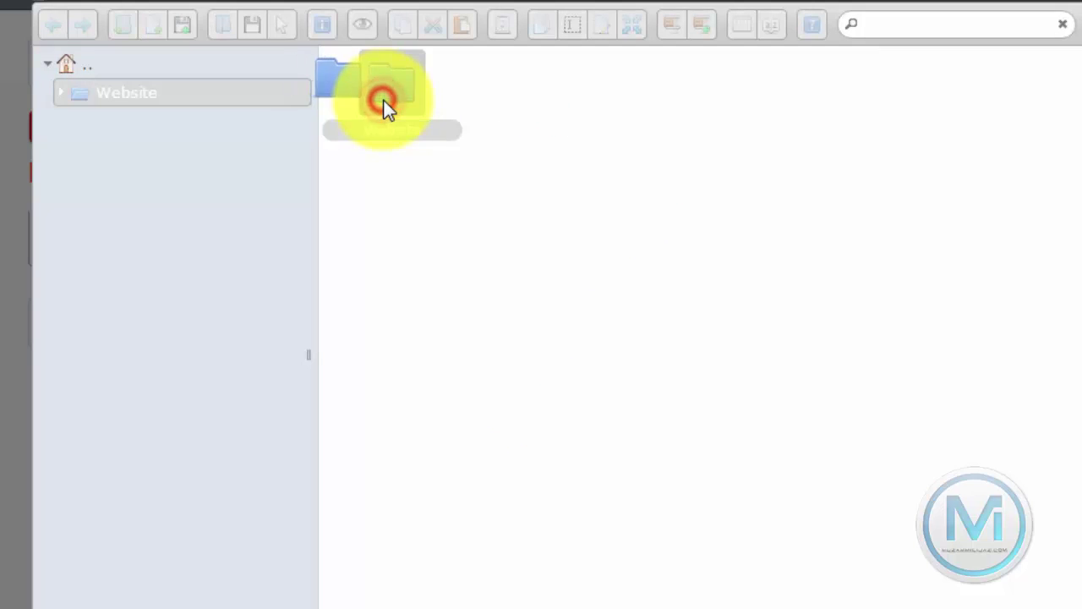
double_click(387, 97)
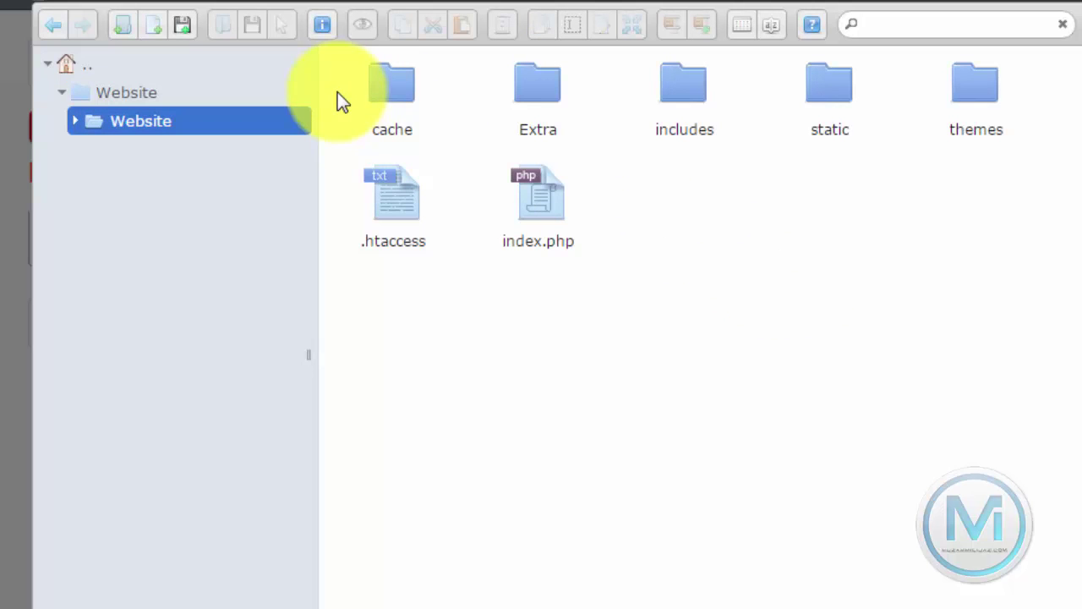
left_click_drag(338, 91, 1056, 306)
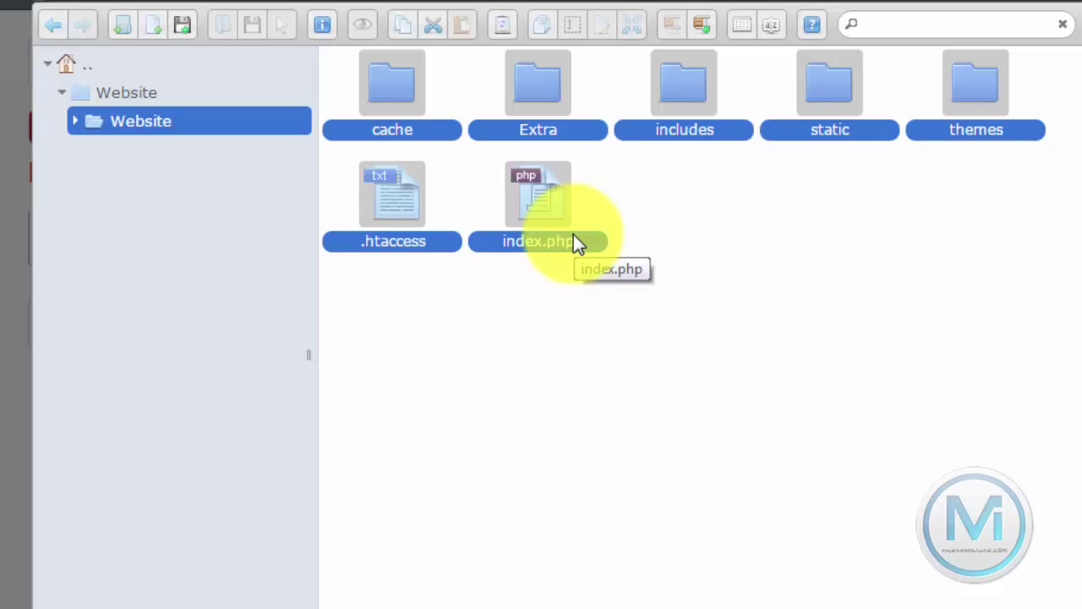
right_click(514, 196)
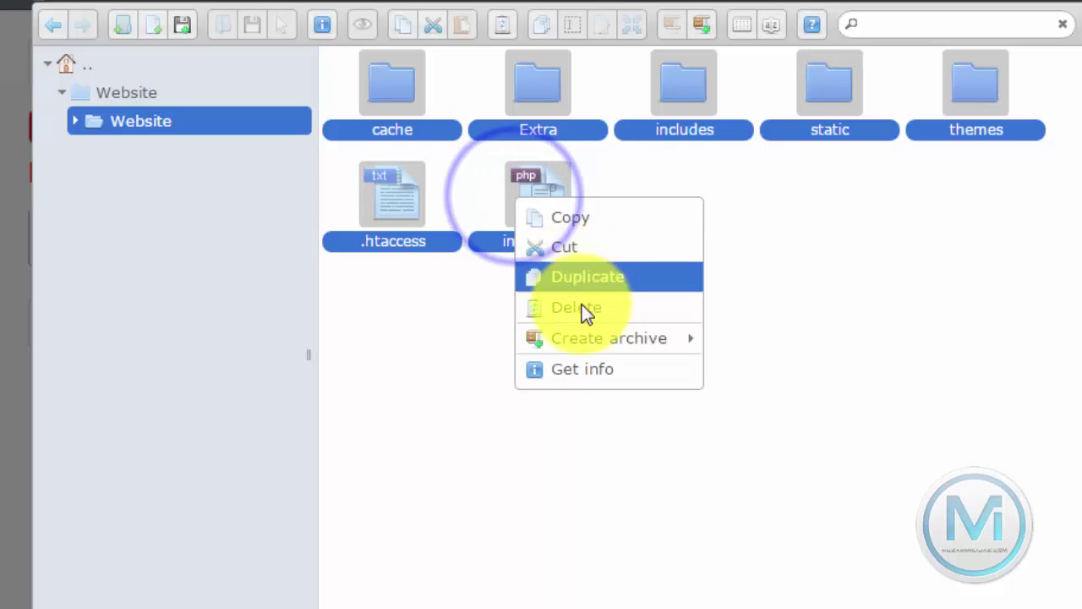
left_click(576, 256)
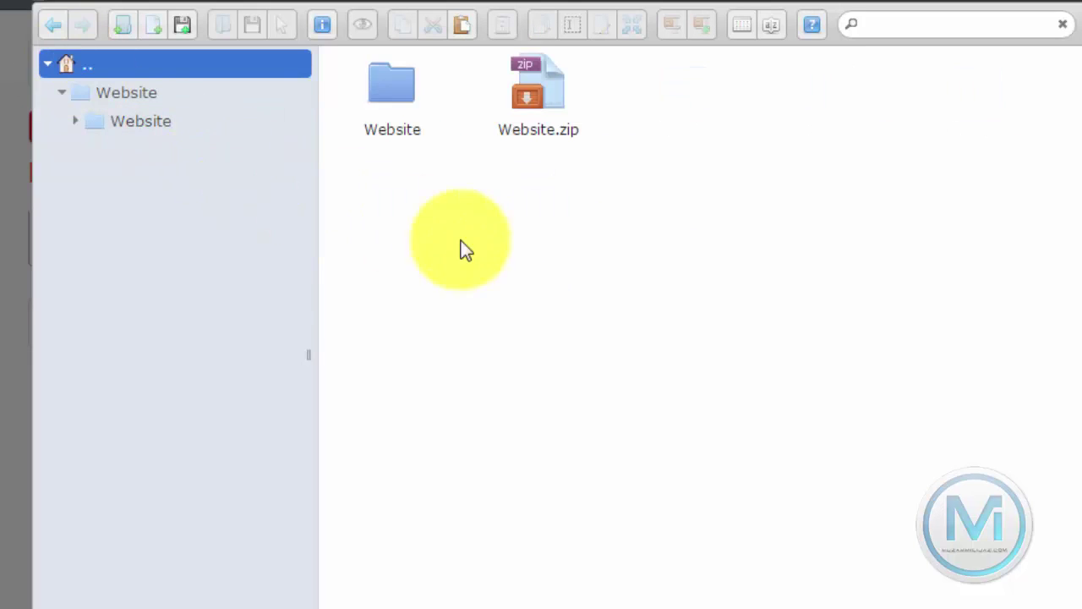
right_click(526, 255)
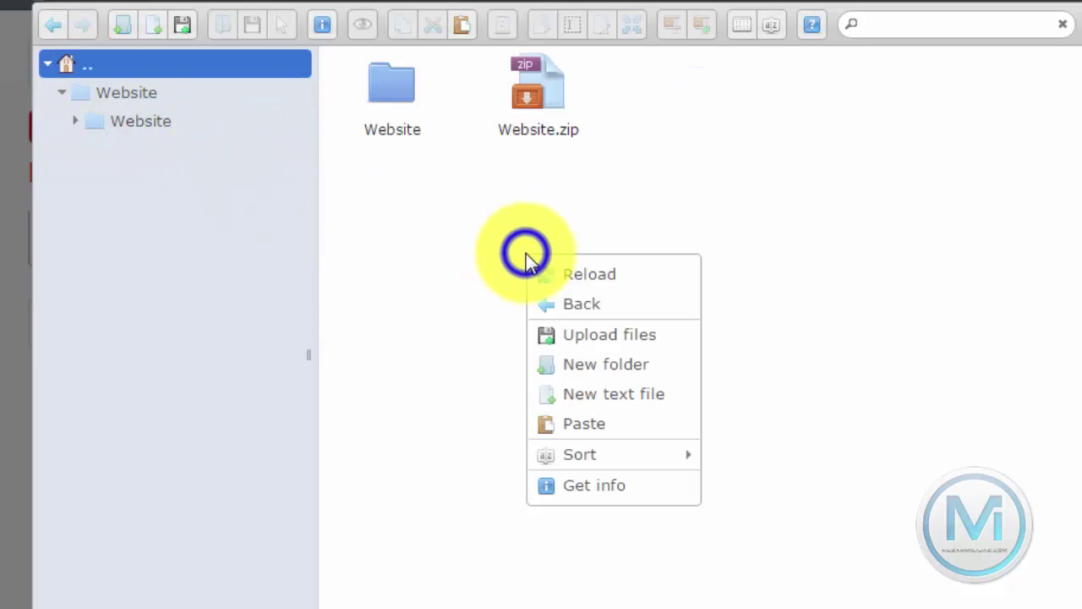
left_click(599, 419)
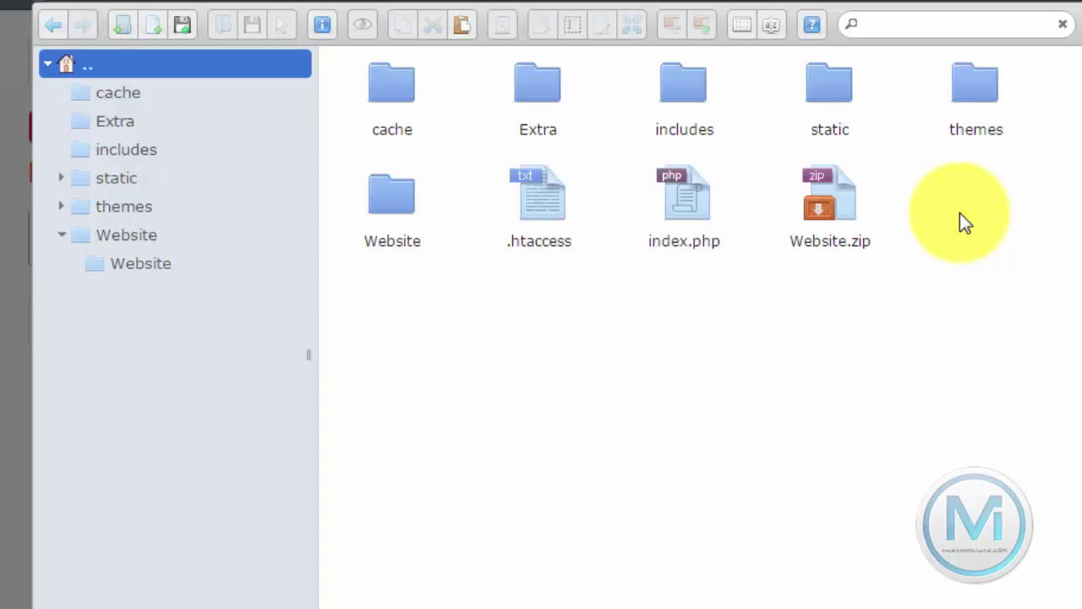
Step: Open Config.php from the includes folder for editing and widen the editor window
left_click_drag(687, 100, 674, 82)
double_click(674, 82)
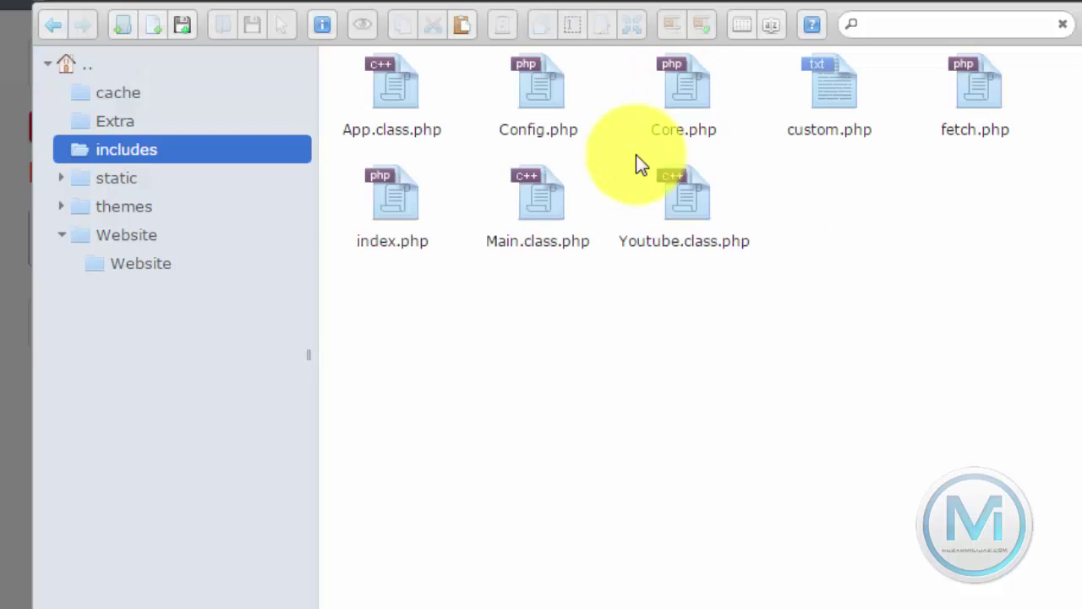
left_click(529, 104)
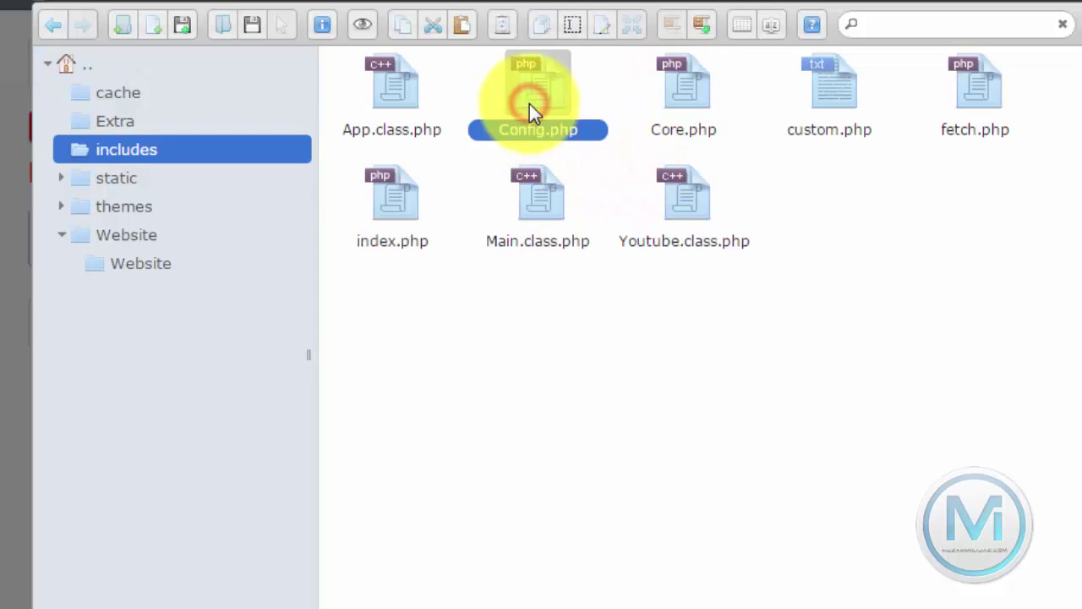
right_click(529, 100)
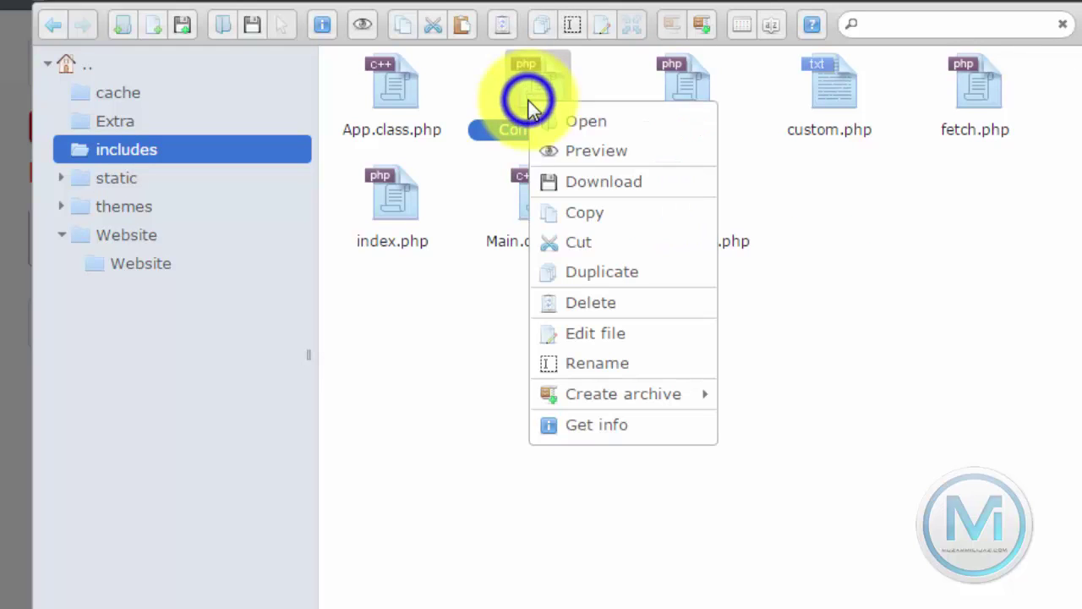
left_click(612, 334)
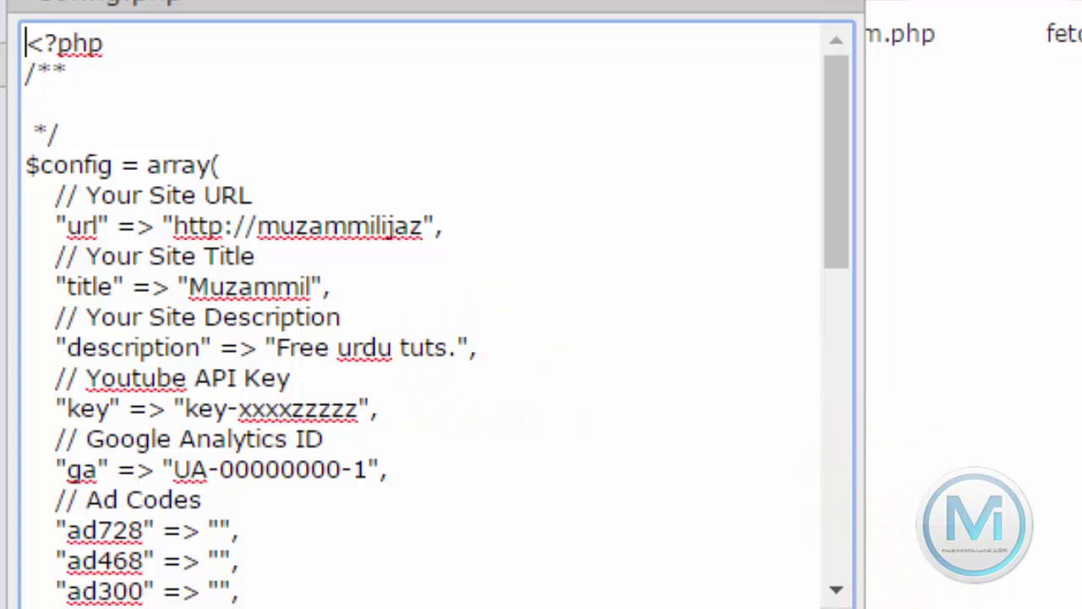
left_click_drag(850, 604, 1081, 608)
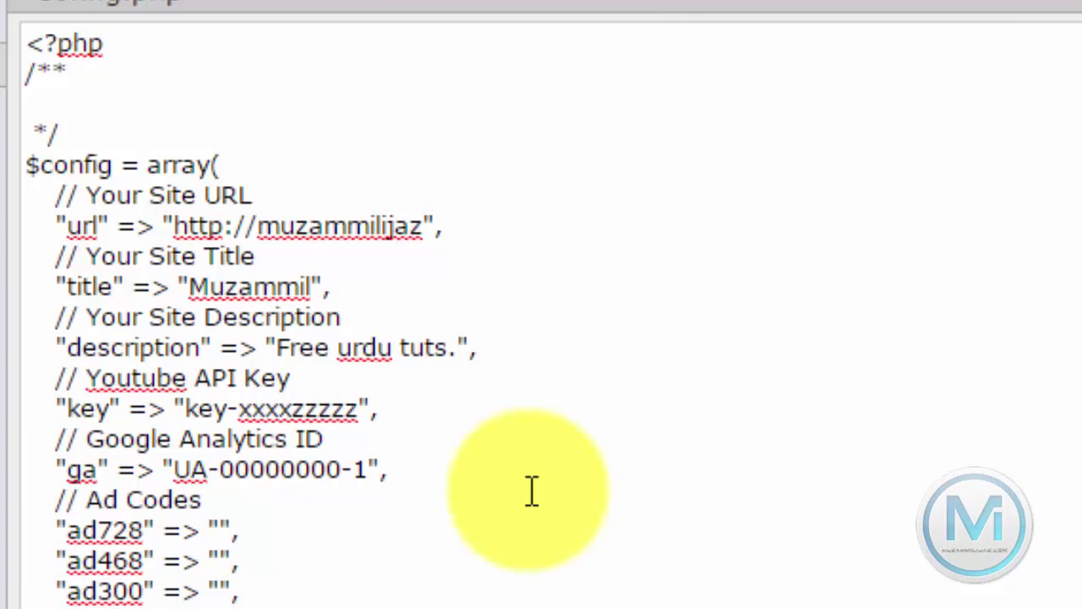
Step: Locate the site URL setting in Config.php and copy the address of the hosted 3eeweb.com test site
left_click(87, 196)
left_click_drag(190, 199, 420, 225)
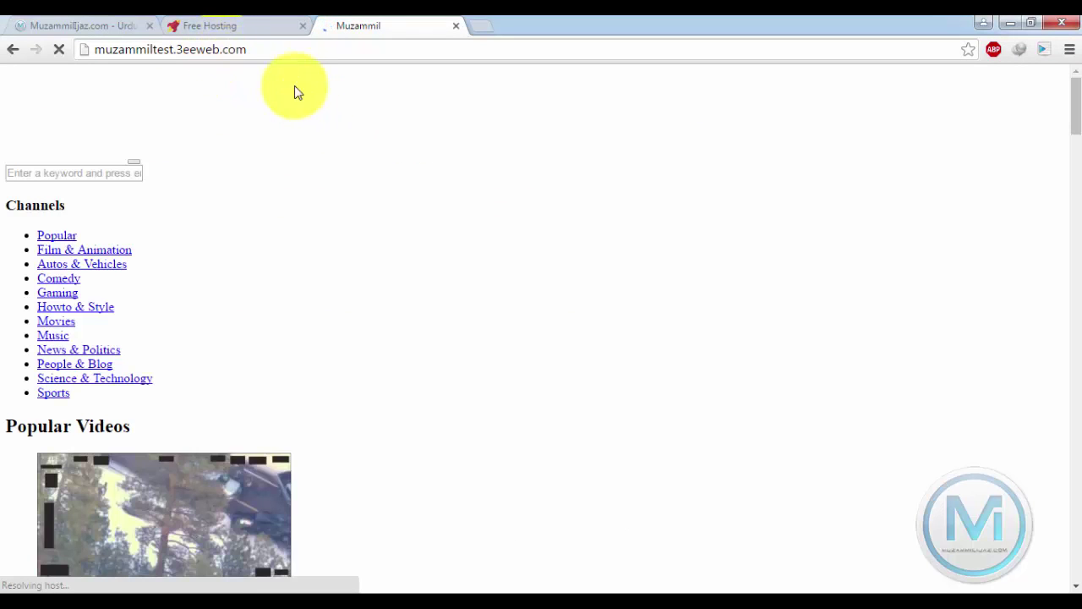
left_click_drag(254, 50, 180, 60)
right_click(210, 49)
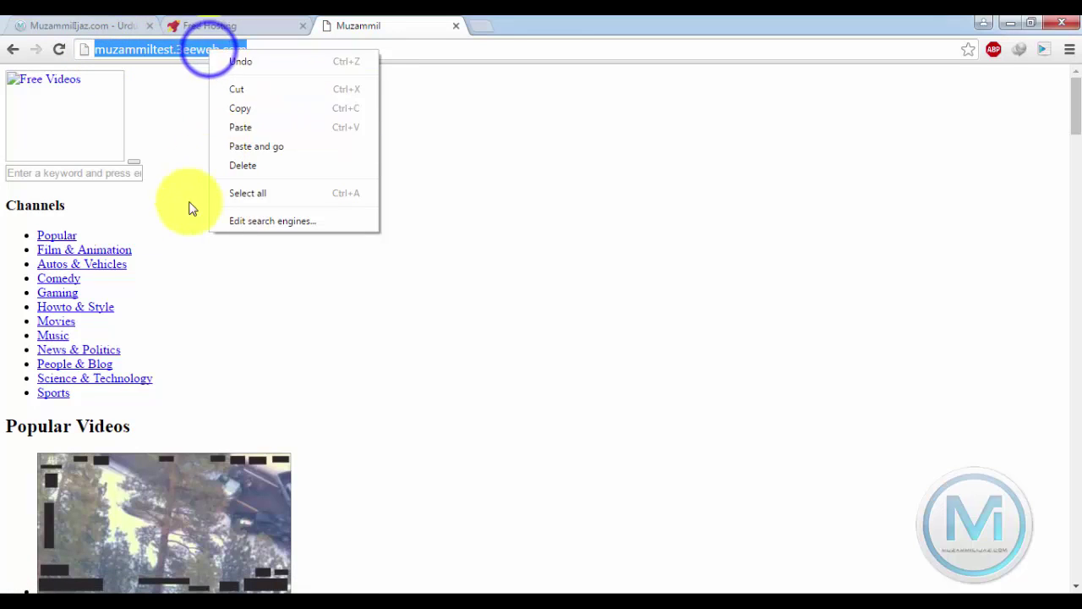
left_click(218, 108)
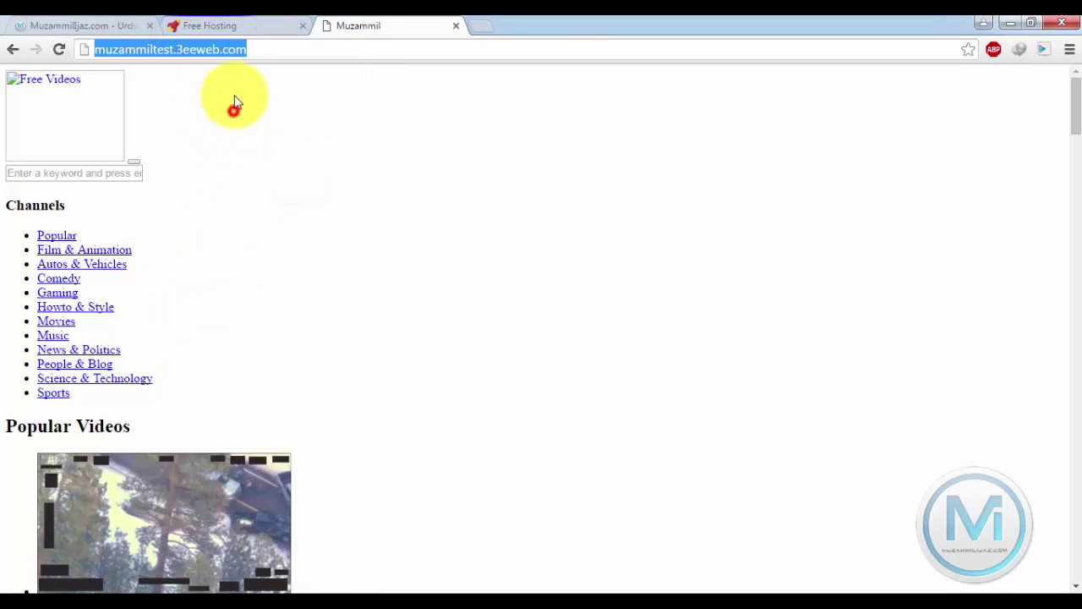
Step: Replace the site URL value in Config.php with the copied 3eeweb.com test site address and save the file
left_click(275, 23)
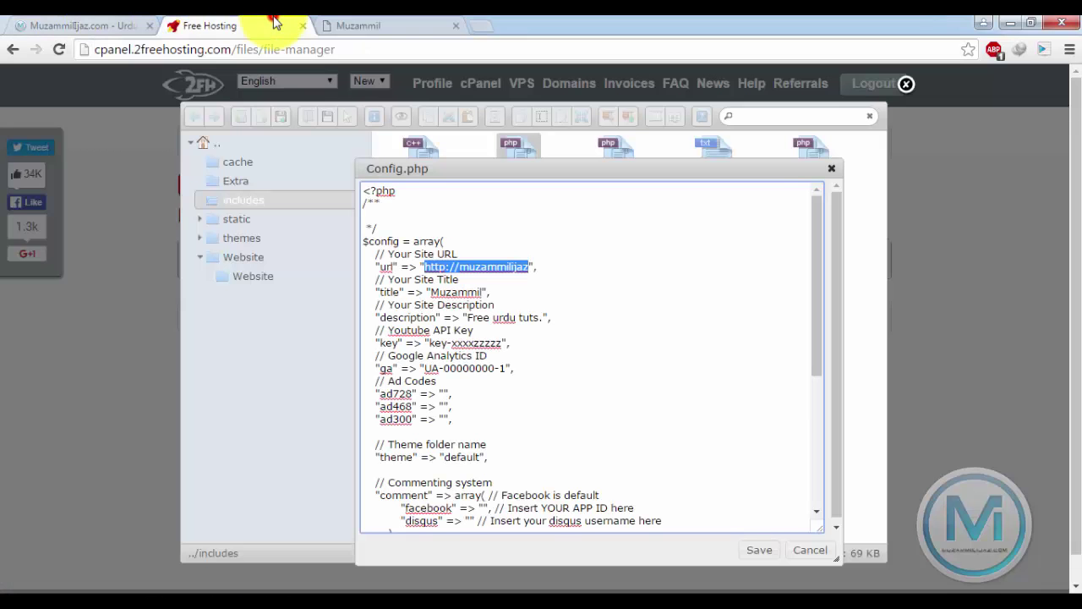
right_click(476, 265)
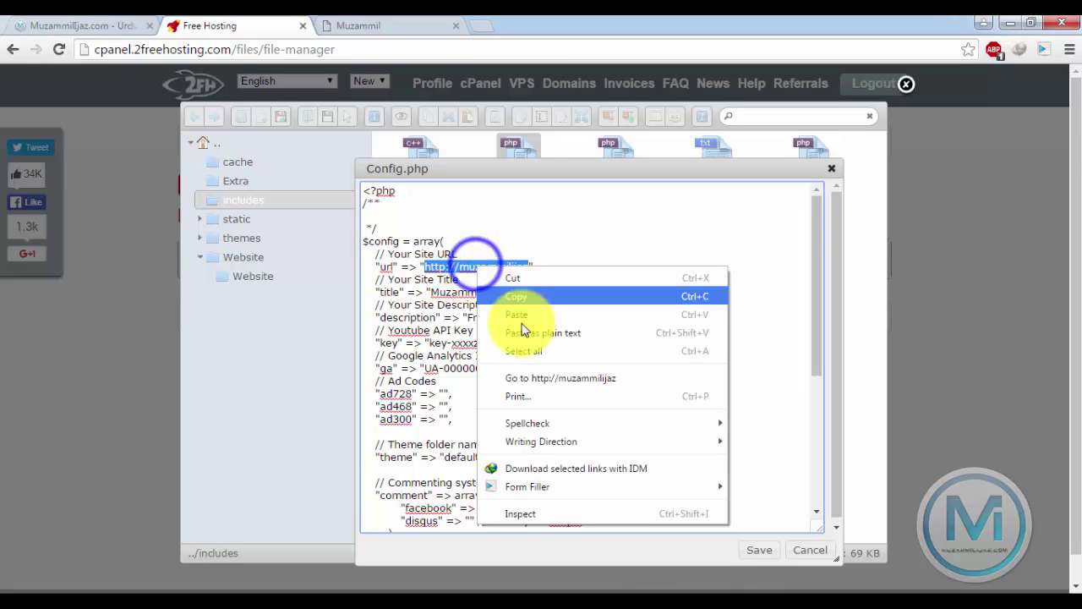
left_click(515, 317)
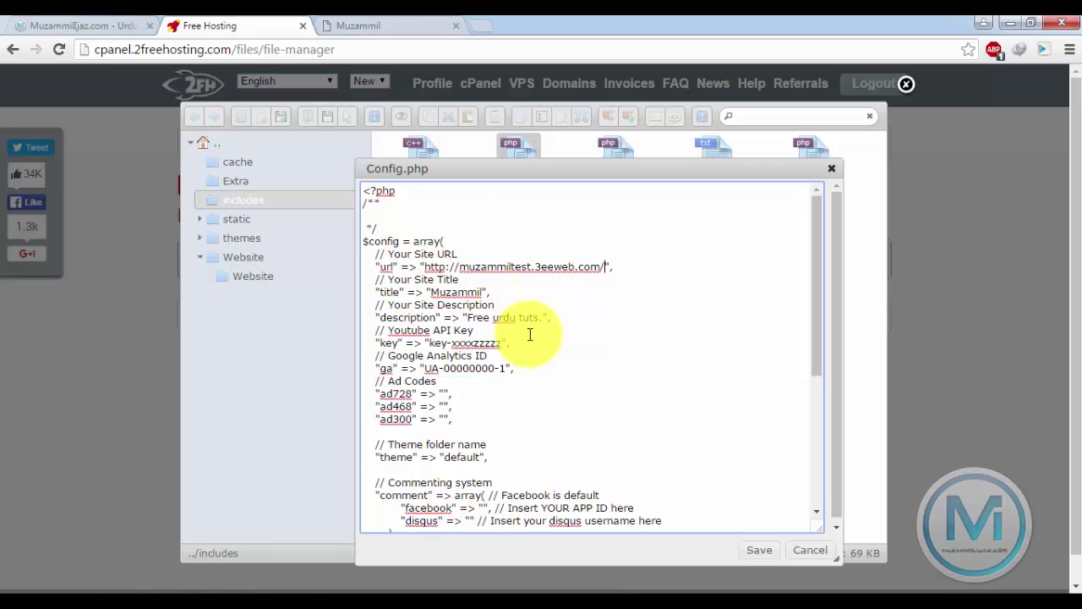
left_click(761, 550)
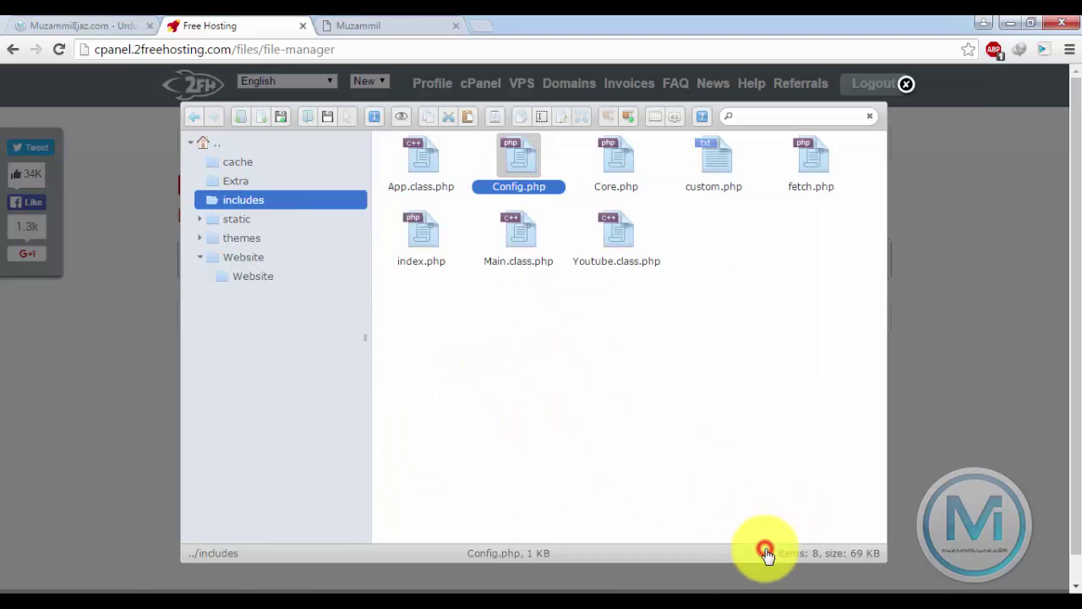
Step: Reload the 3eeweb.com test site and check its layout and Popular Videos listing
left_click(332, 21)
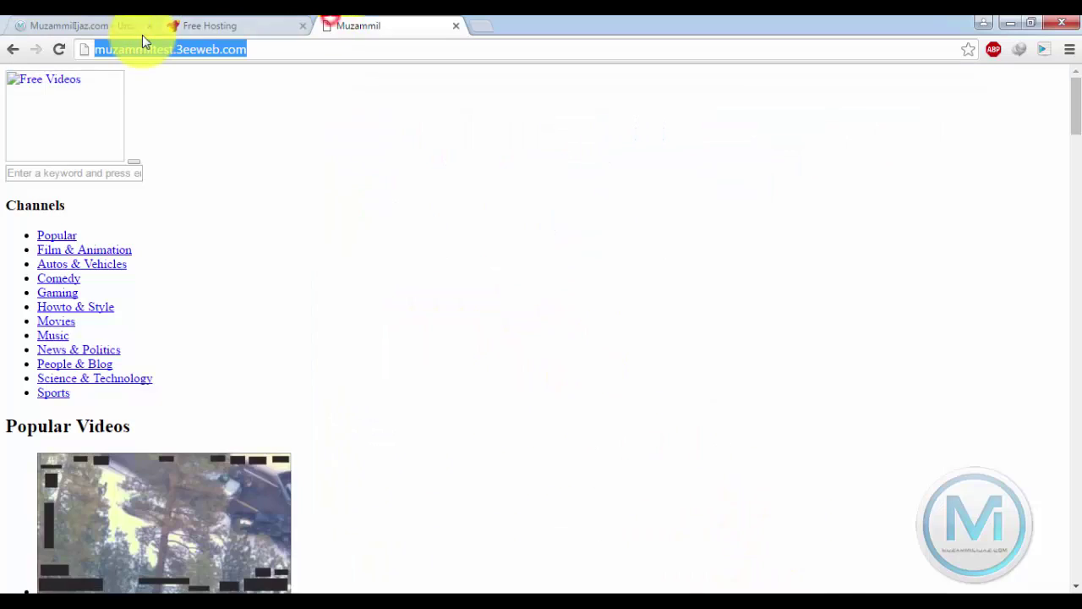
left_click(83, 53)
left_click(61, 50)
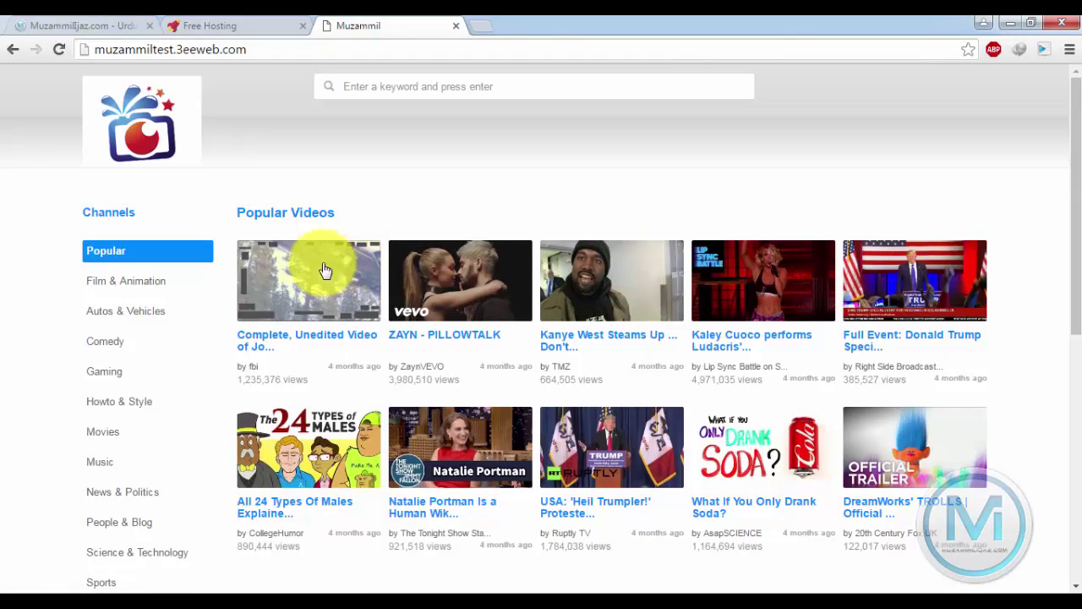
scroll(790, 300, "down", 1)
scroll(794, 313, "down", 2)
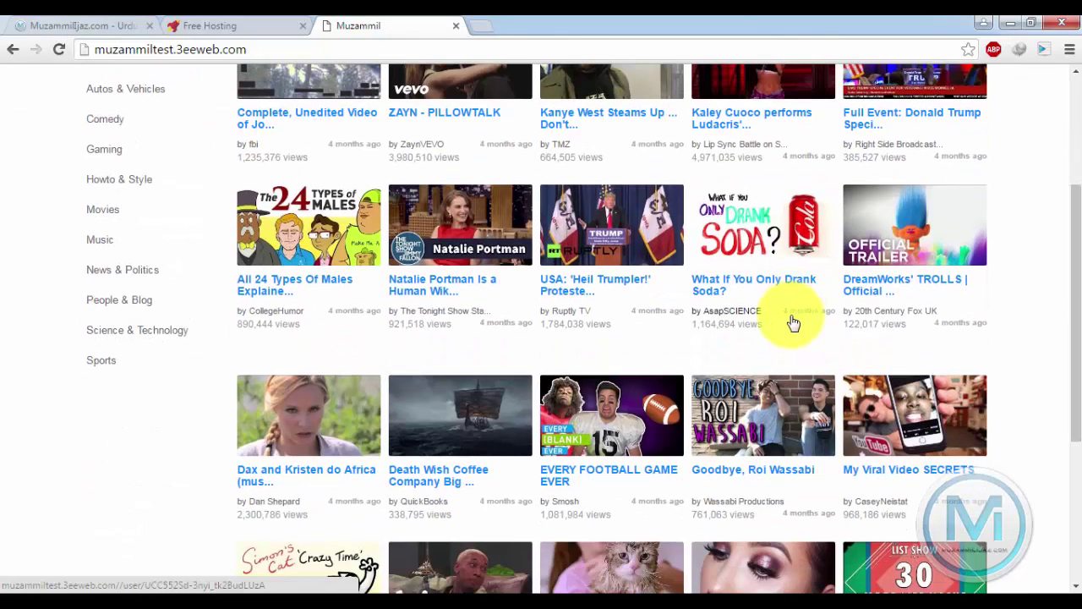
scroll(793, 323, "down", 2)
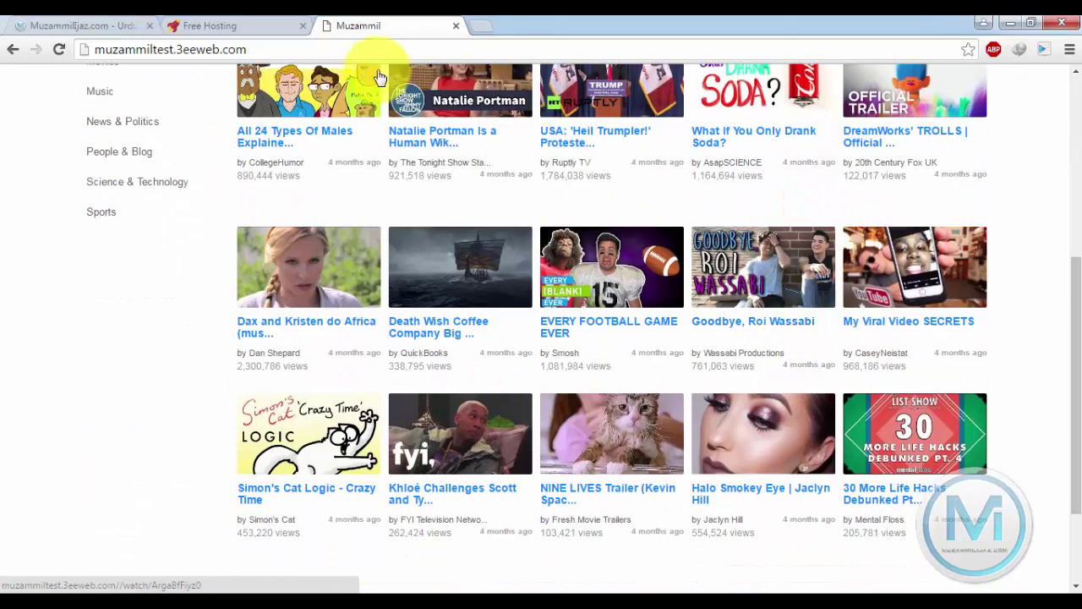
Step: Reopen Config.php from the includes folder for editing and widen the editor window
left_click(245, 23)
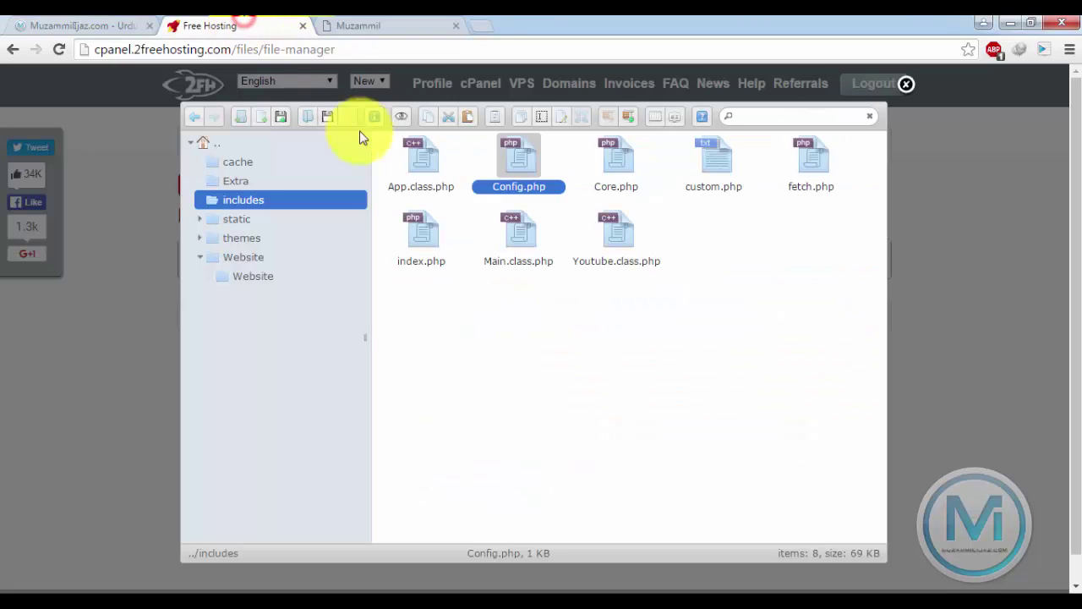
right_click(515, 166)
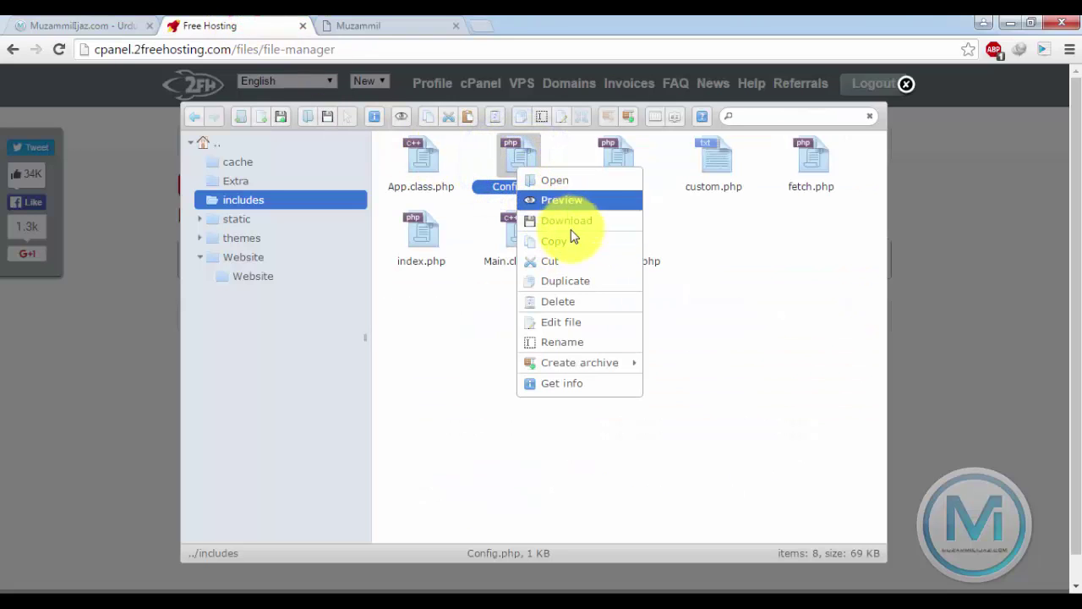
left_click(571, 325)
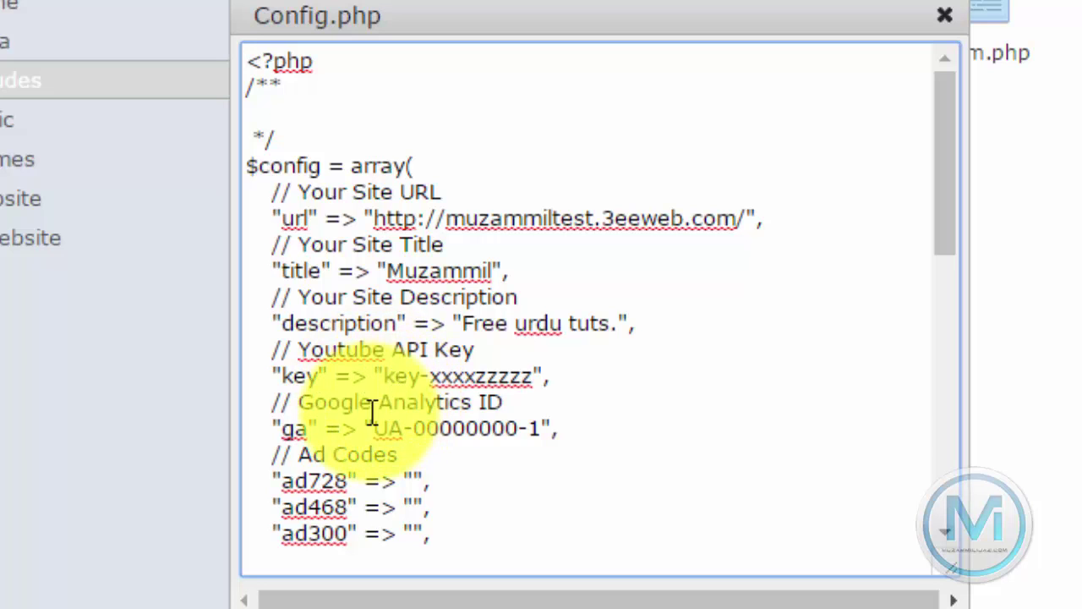
left_click_drag(953, 572, 478, 499)
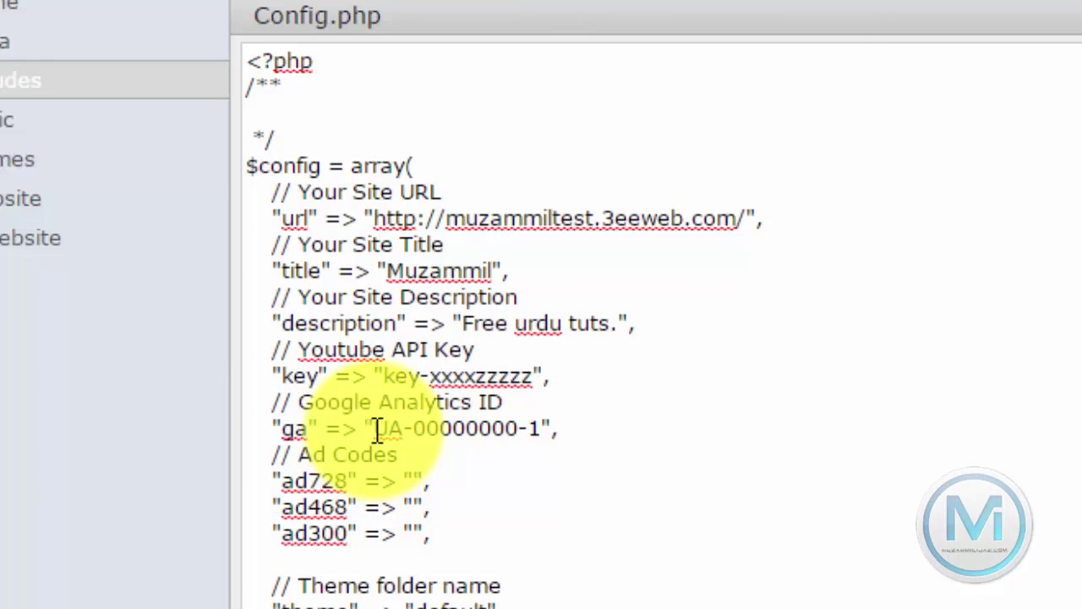
Step: Examine the Google Analytics ID, ad code, theme, commenting, timezone, cache and Youtube API Key settings in Config.php
left_click_drag(376, 428, 534, 437)
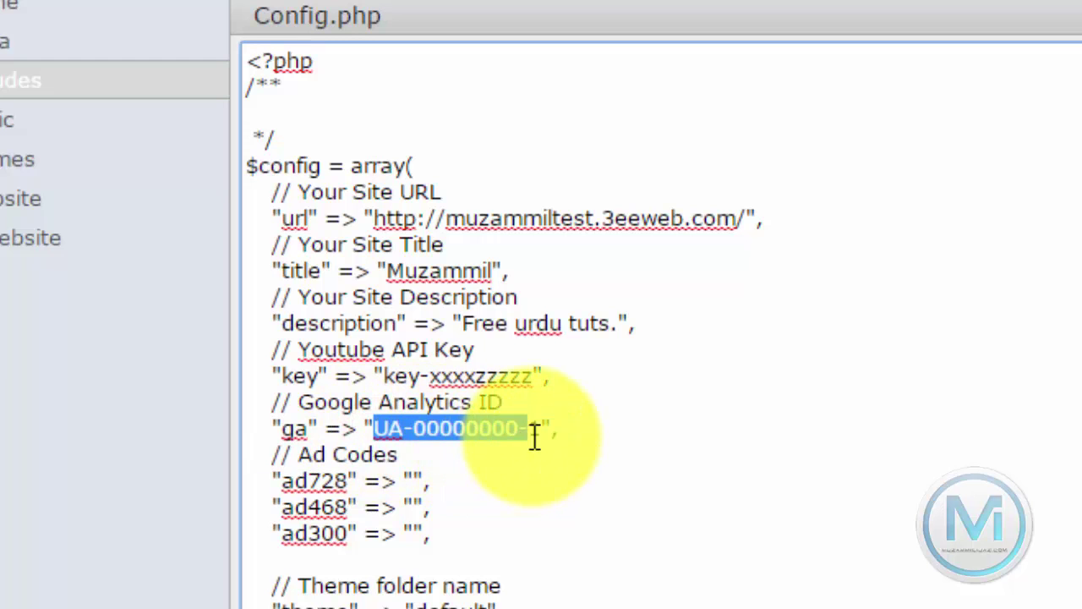
scroll(463, 437, "down", 1)
scroll(462, 436, "down", 2)
scroll(413, 463, "down", 6)
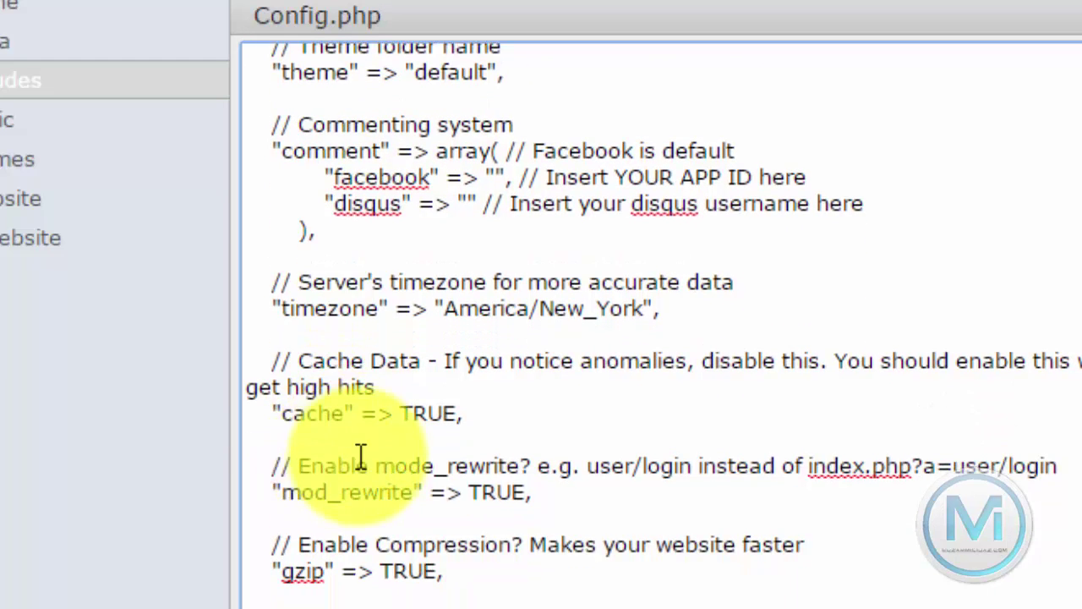
scroll(752, 452, "down", 1)
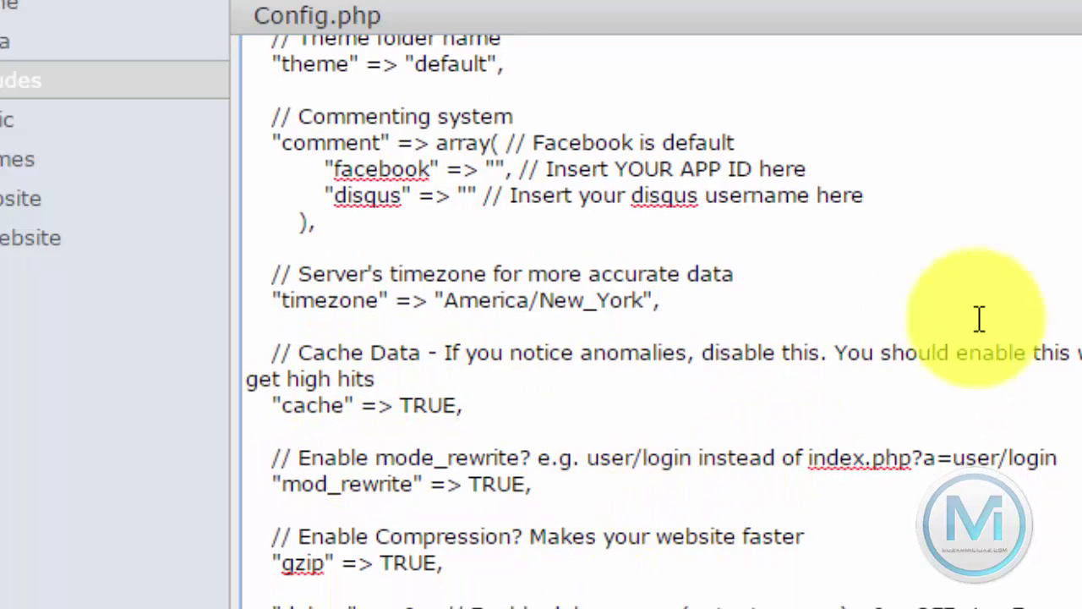
scroll(652, 389, "up", 8)
scroll(633, 447, "down", 2)
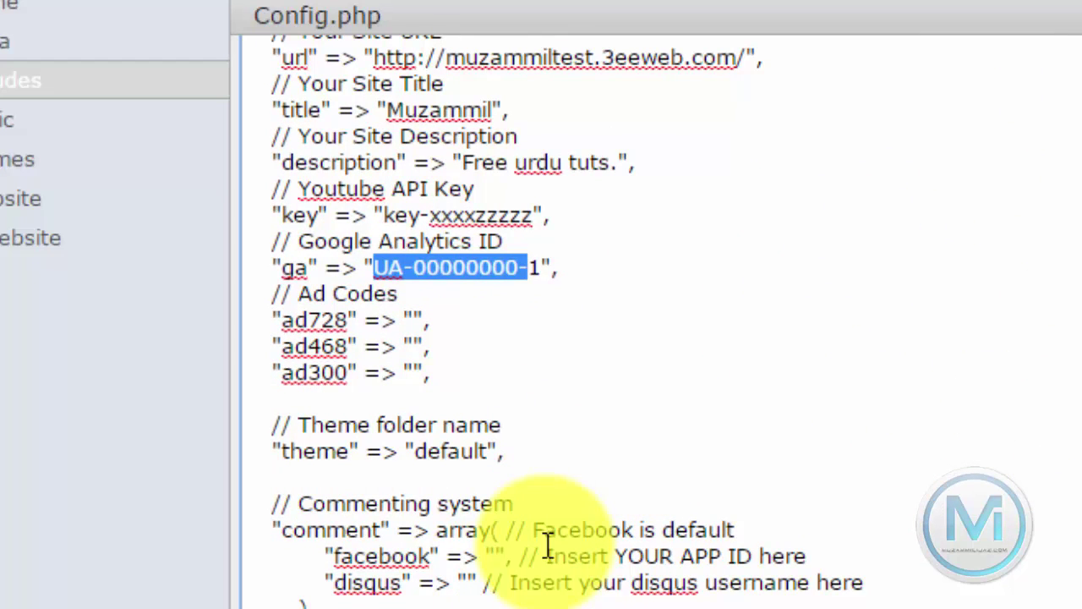
left_click_drag(533, 529, 751, 531)
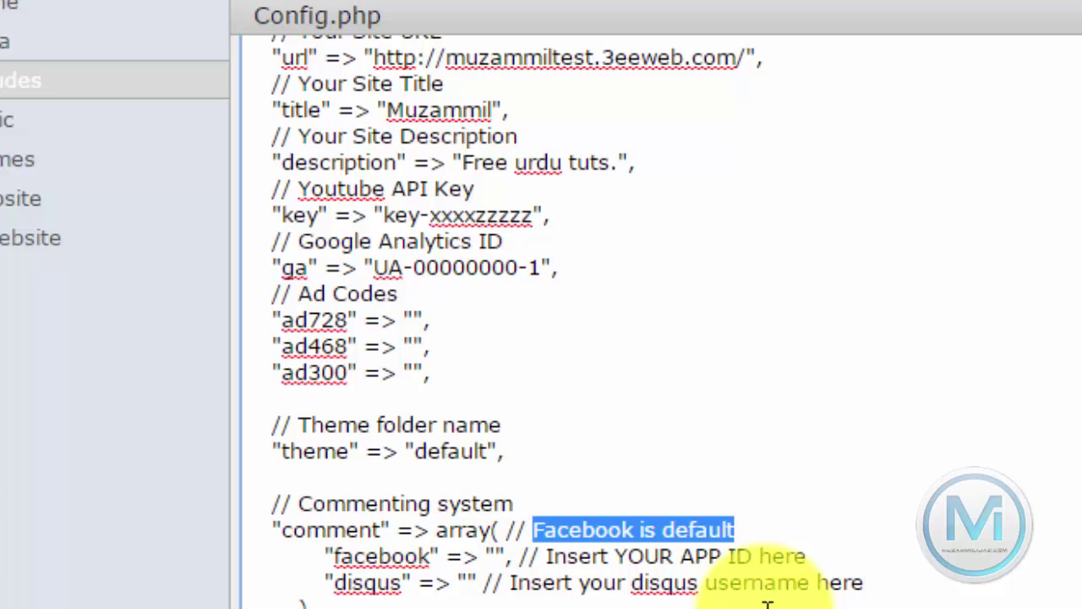
scroll(689, 456, "up", 3)
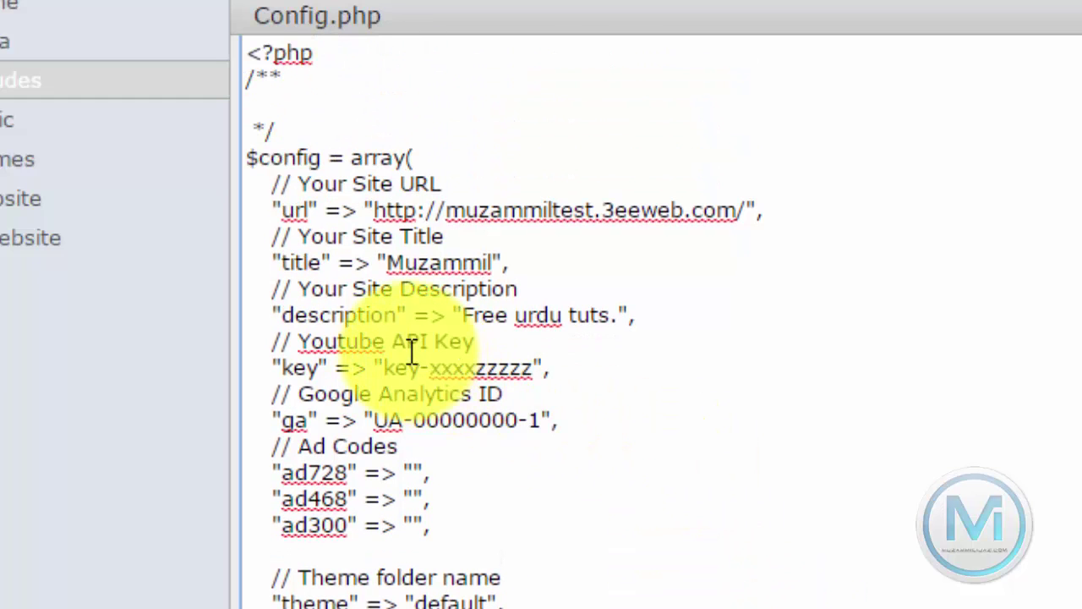
left_click_drag(296, 344, 502, 347)
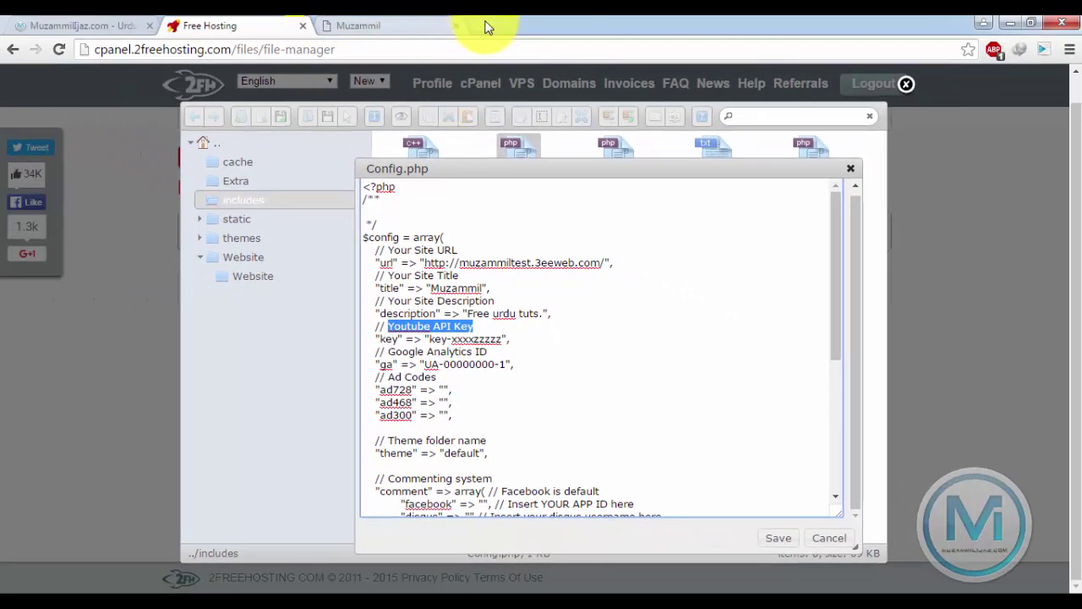
Step: Search Google for "youtube api key" in a new browser tab
left_click(485, 27)
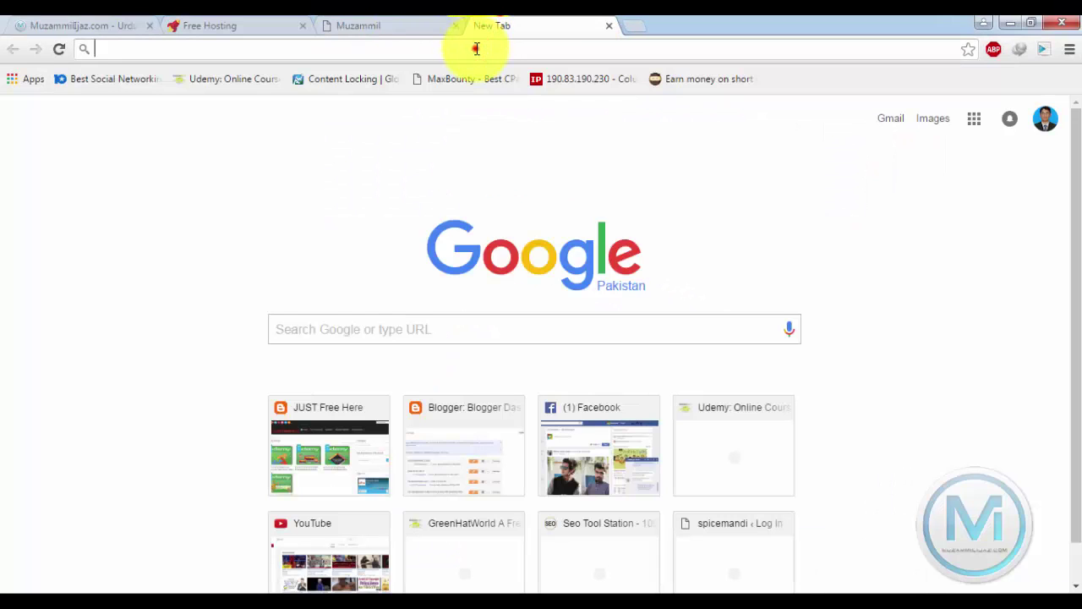
type("youtube.comu")
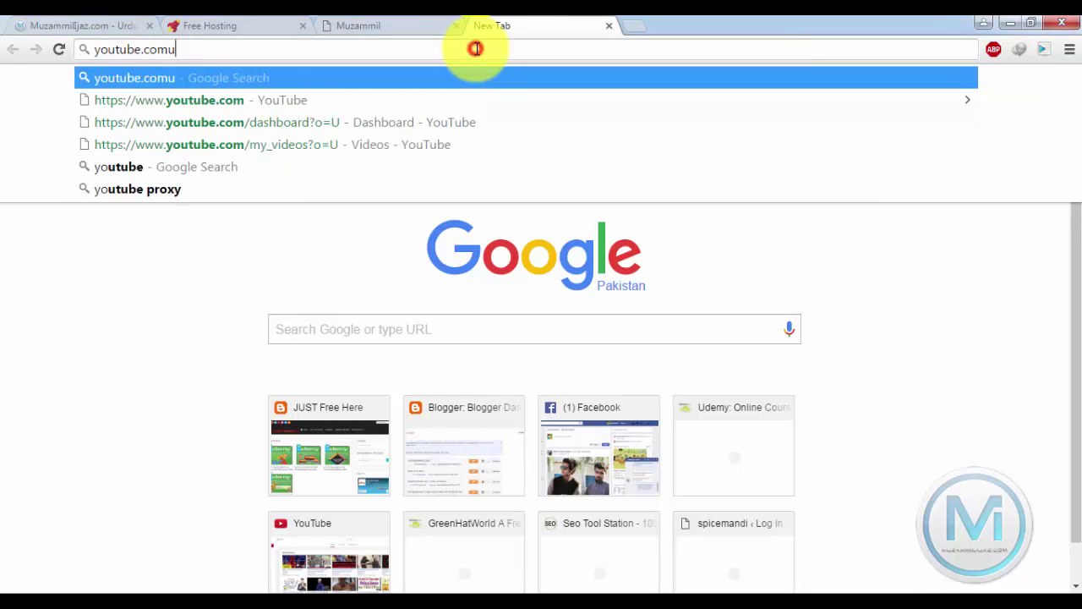
key("BackSpace")
key("BackSpace")
key("BackSpace")
key("BackSpace")
key("BackSpace")
key("BackSpace")
key("BackSpace")
key("BackSpace")
key("BackSpace")
key("BackSpace")
key("BackSpace")
key("BackSpace")
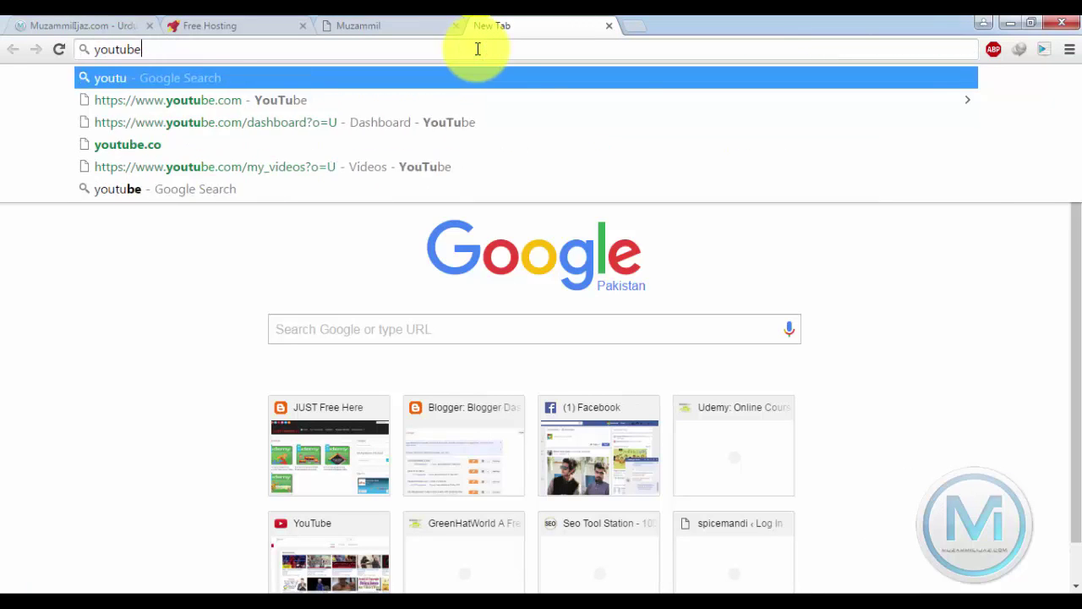
type("youtube")
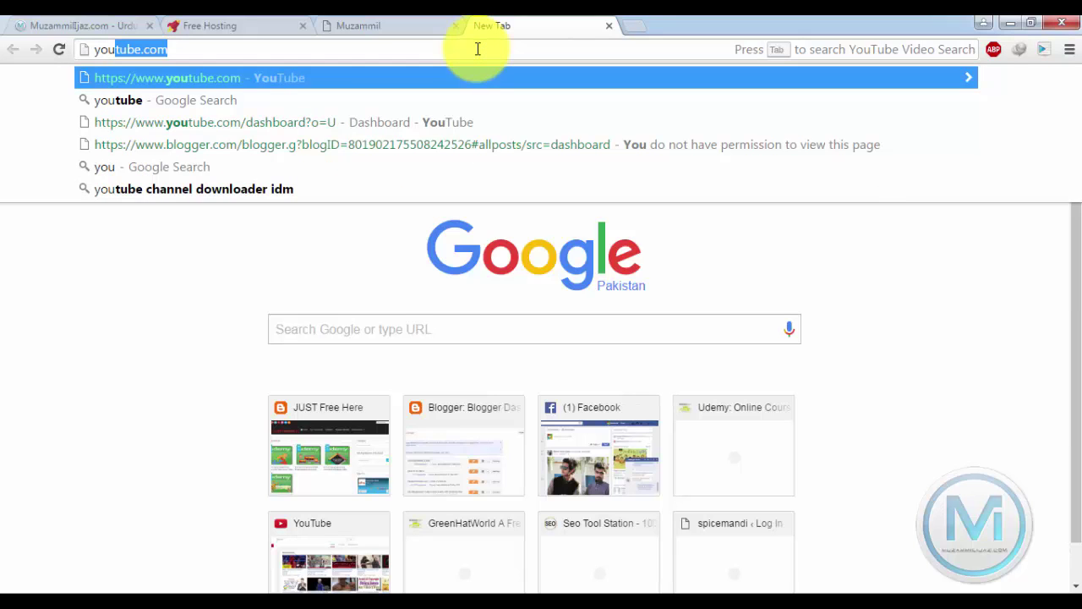
type(" ap")
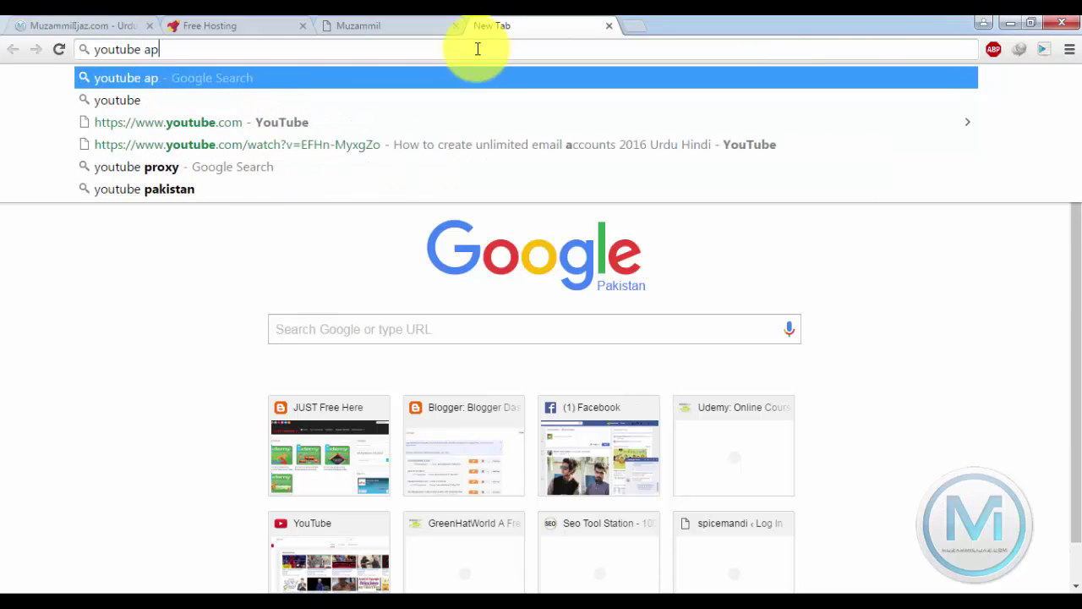
type("i key")
key("Return")
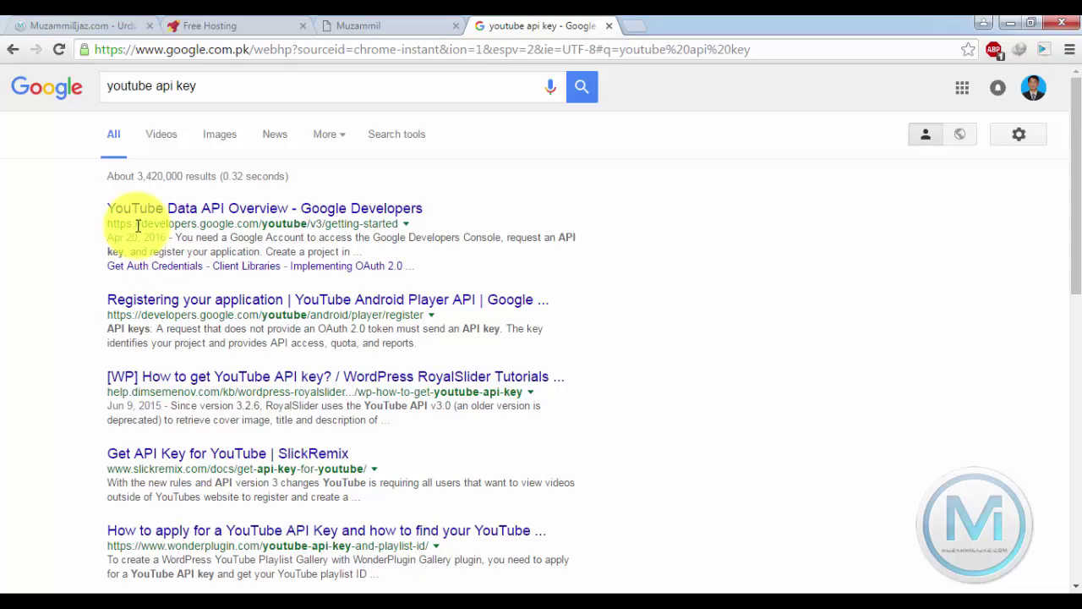
Step: Open the YouTube Data API Overview page on developers.google.com from the search results
left_click_drag(149, 227, 258, 225)
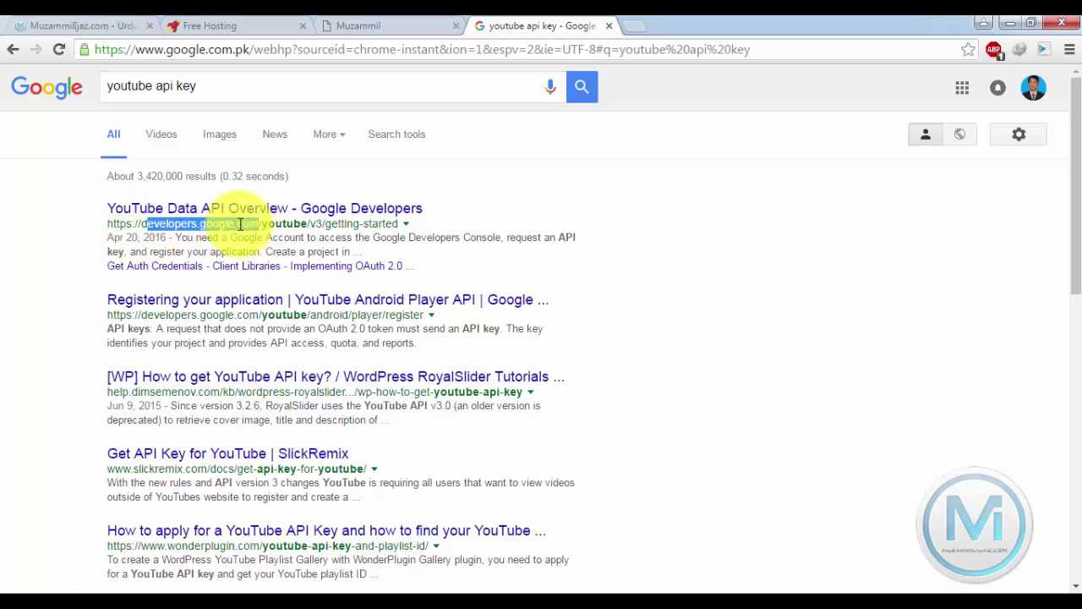
left_click(258, 224)
left_click_drag(229, 224, 140, 224)
left_click(250, 213)
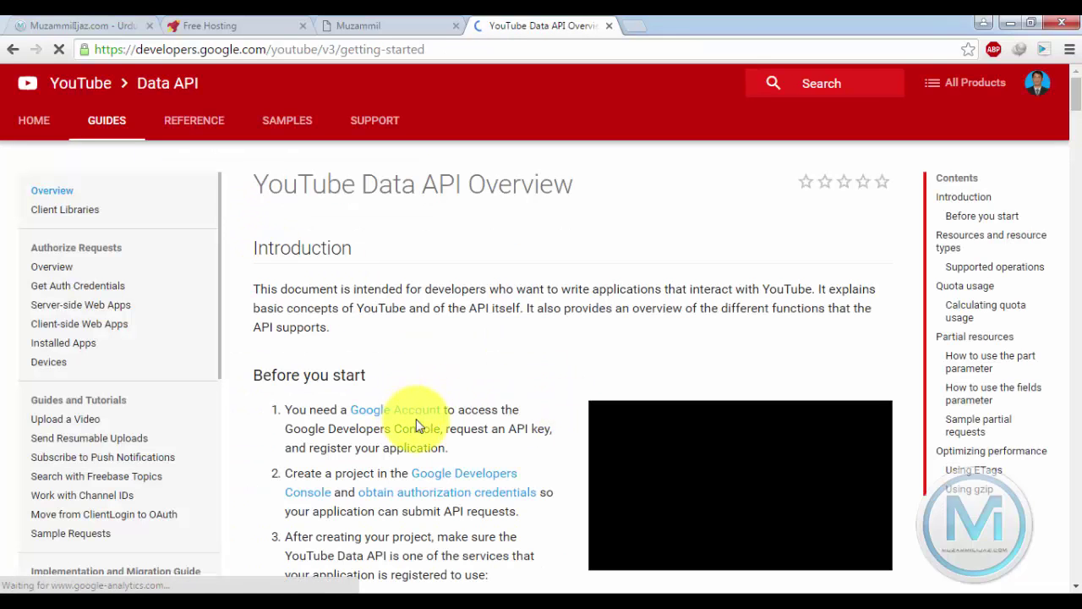
Step: Open the Google Developers Console from the YouTube Data API Overview and highlight the console.developers.google.com address
scroll(474, 481, "down", 1)
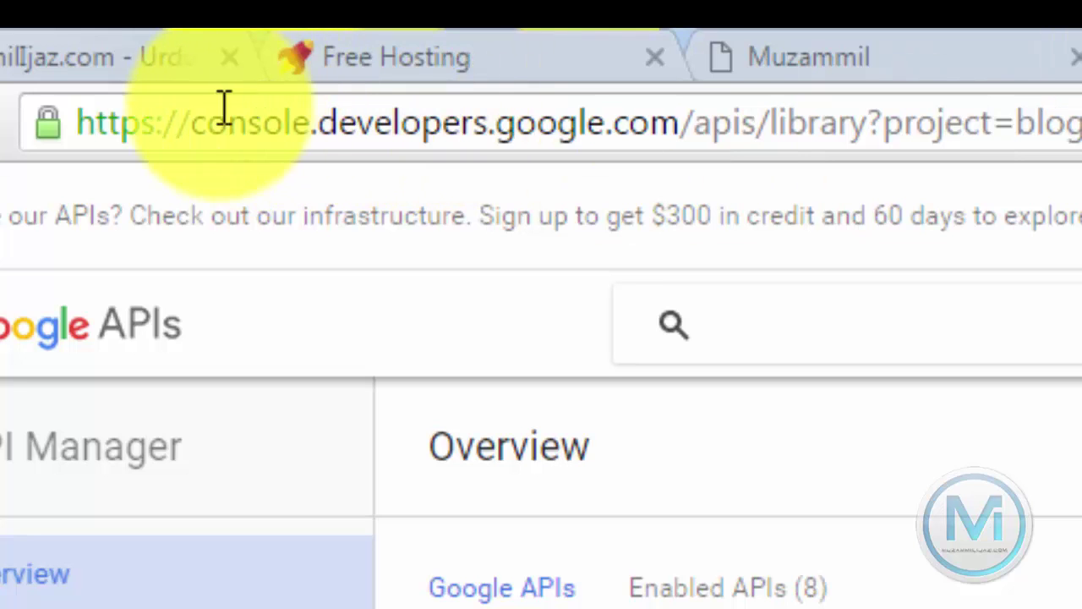
left_click(197, 125)
left_click_drag(197, 125, 536, 128)
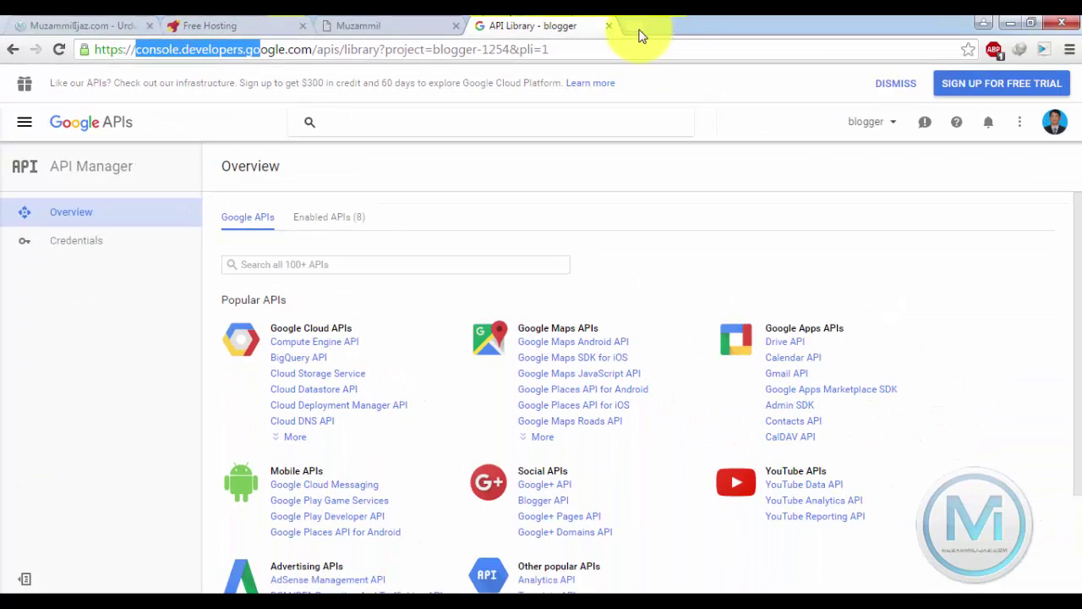
Step: Search Google for "google console" in a new browser tab to find the Google API Console
left_click(640, 35)
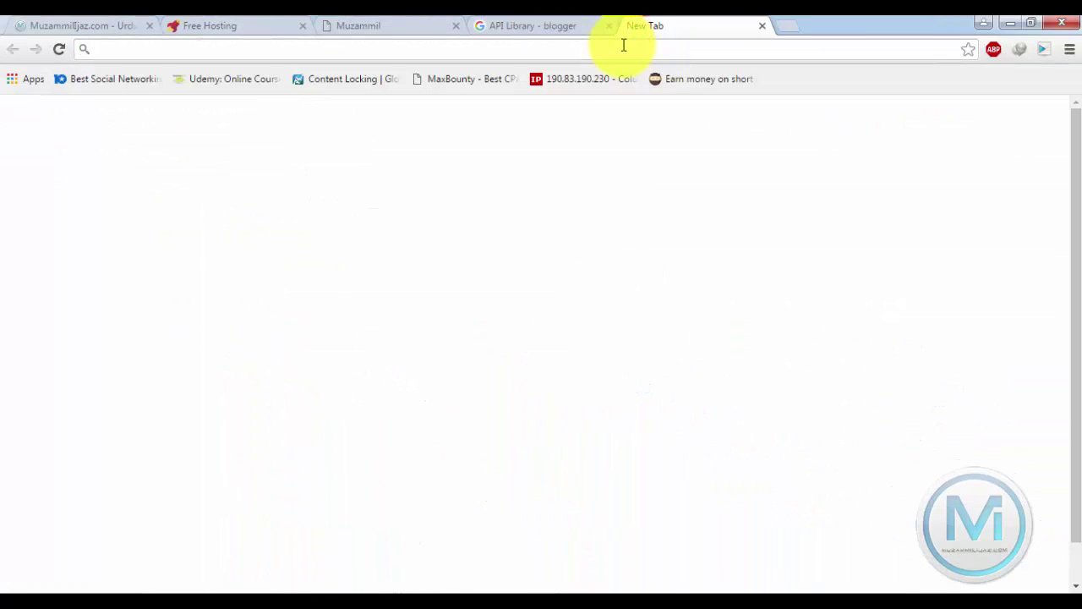
type("google ")
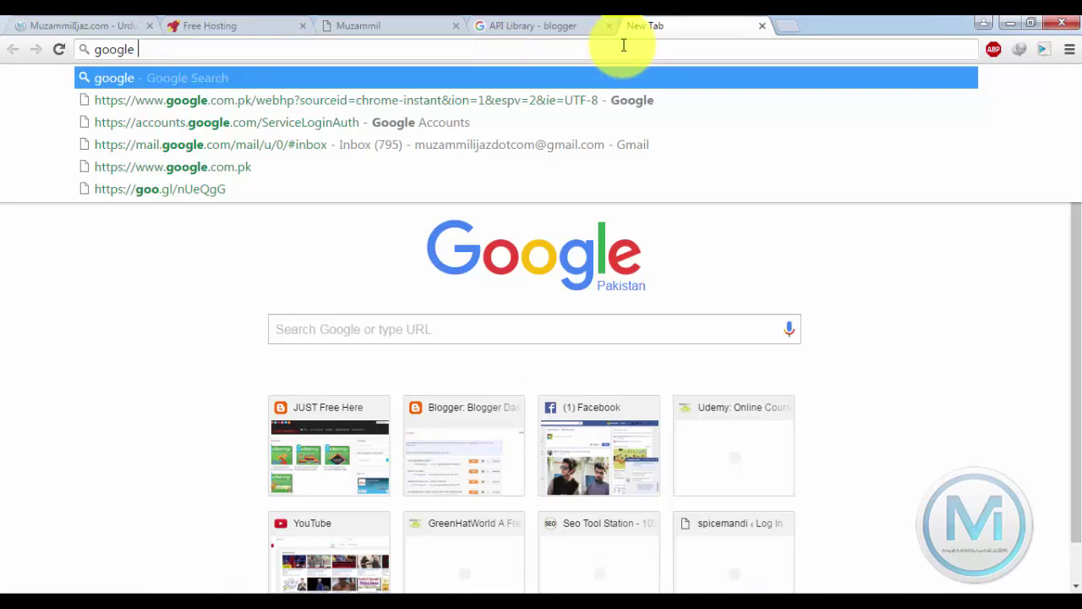
type("con")
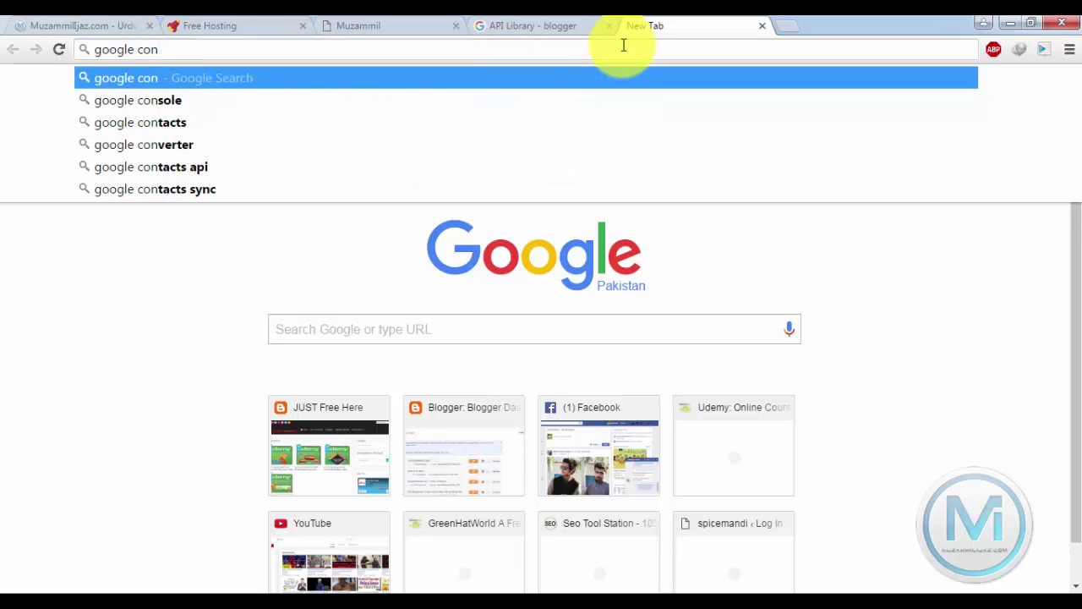
key("Return")
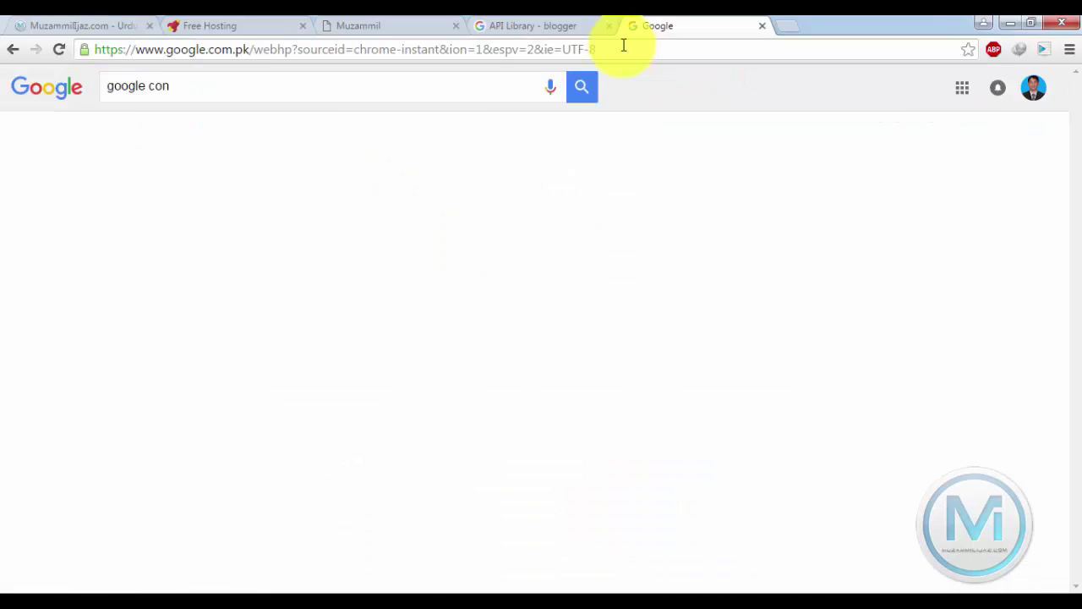
left_click(196, 84)
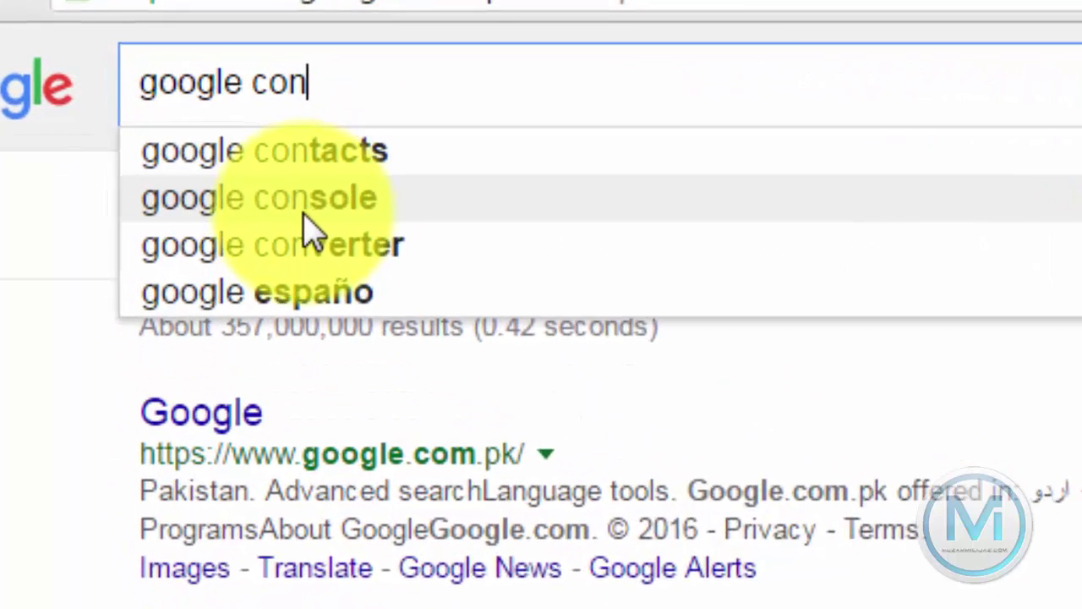
left_click(169, 133)
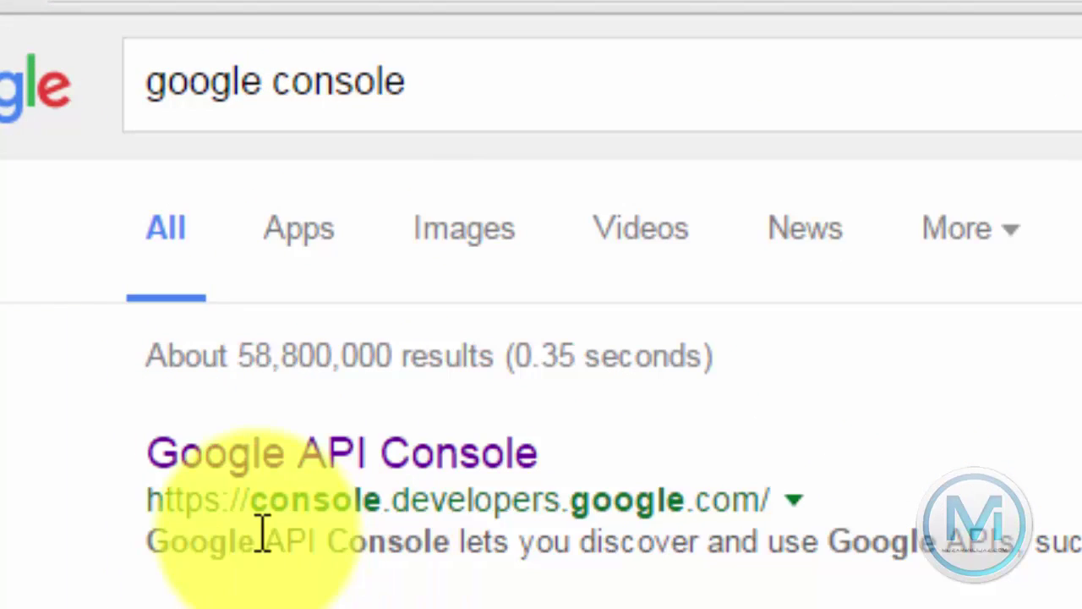
Step: Open the YouTube Data API in the Google API Console and go to the Credentials page
left_click(286, 460)
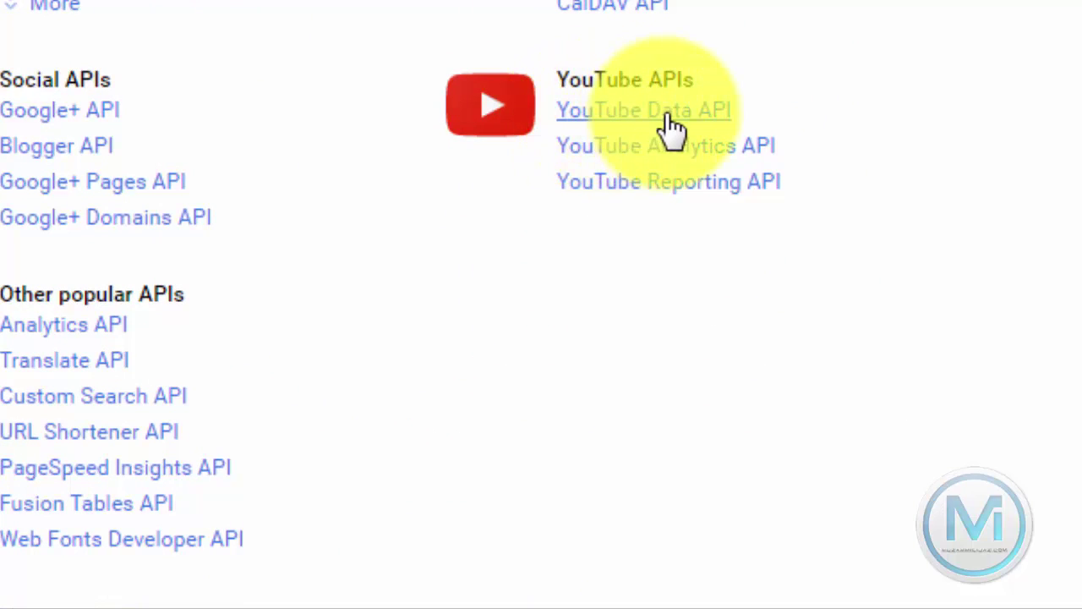
left_click(695, 113)
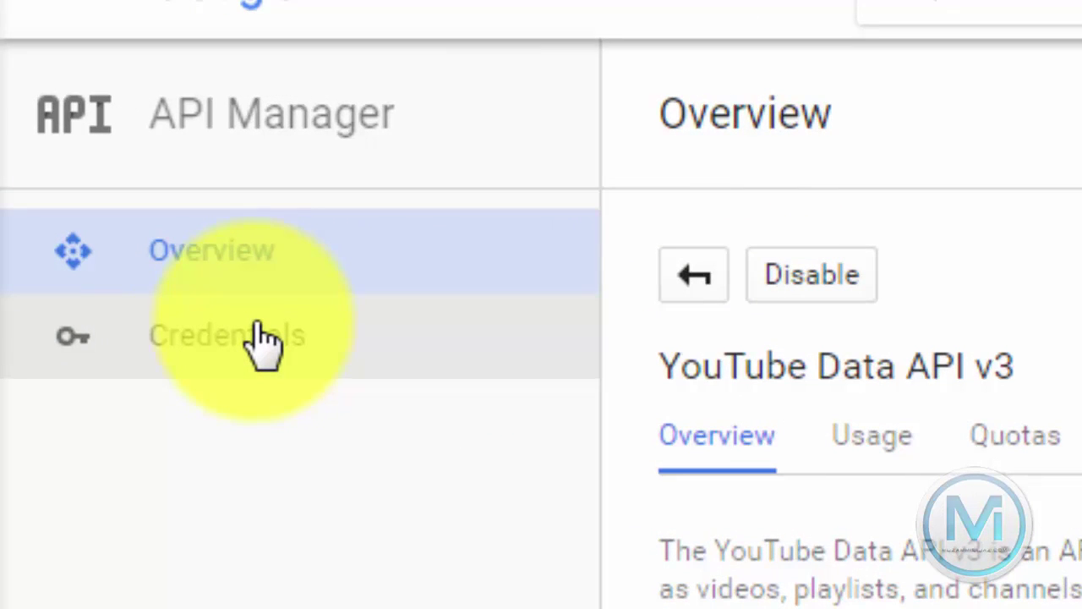
left_click(254, 331)
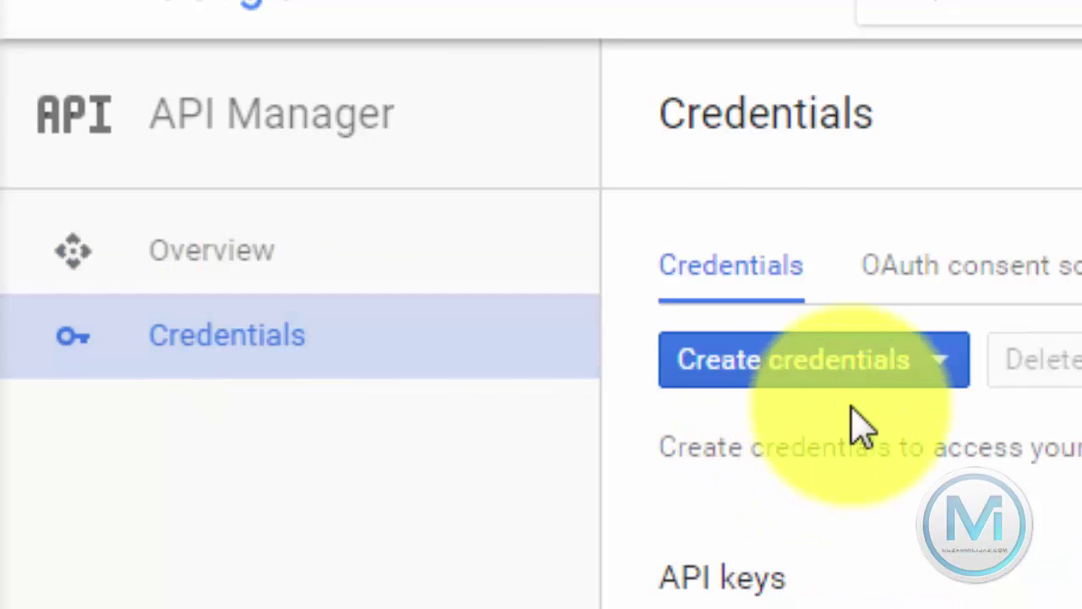
Step: Create a browser API key named Browser key 2 that accepts requests from the video site's URL as HTTP referrer
left_click(917, 370)
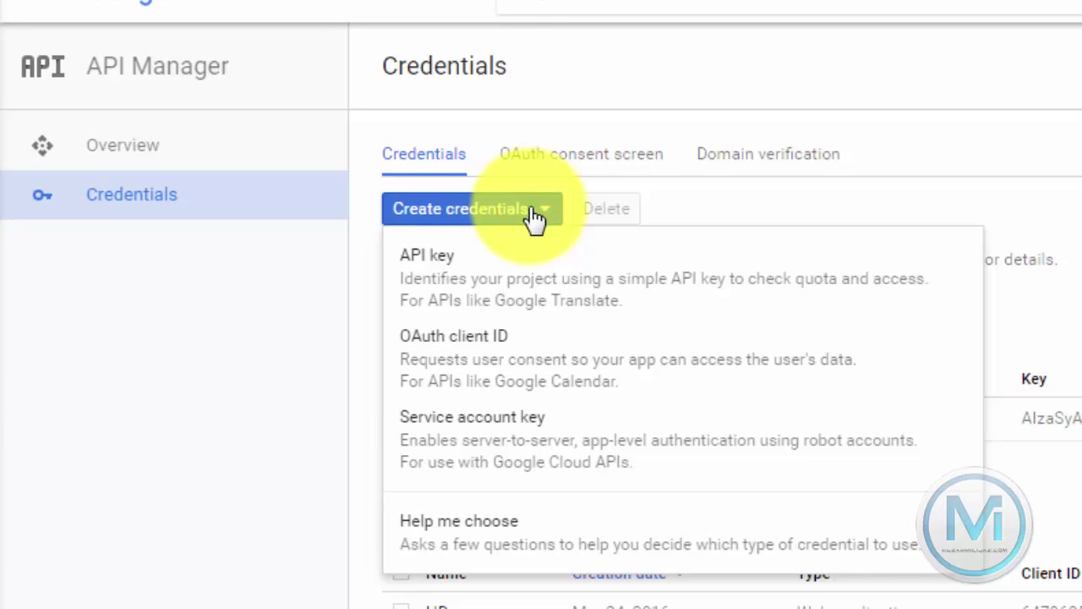
left_click(554, 275)
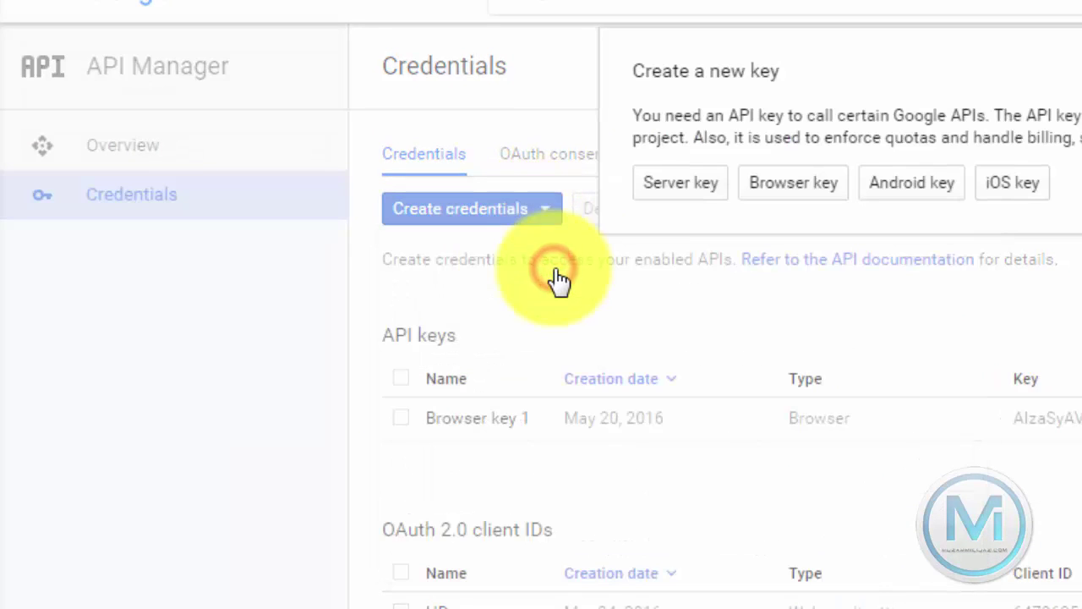
left_click(774, 187)
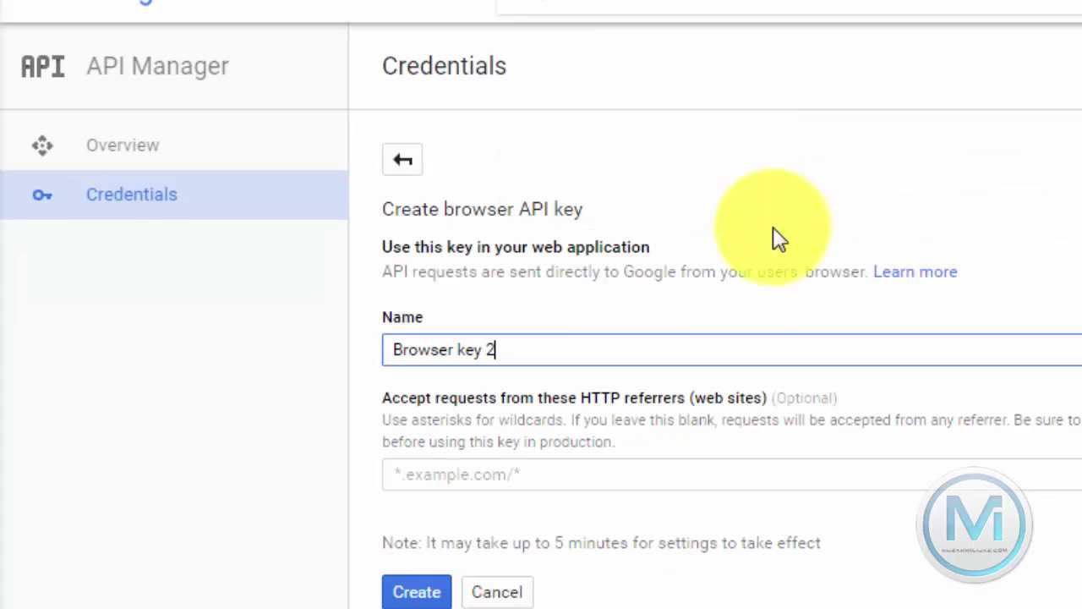
left_click(541, 353)
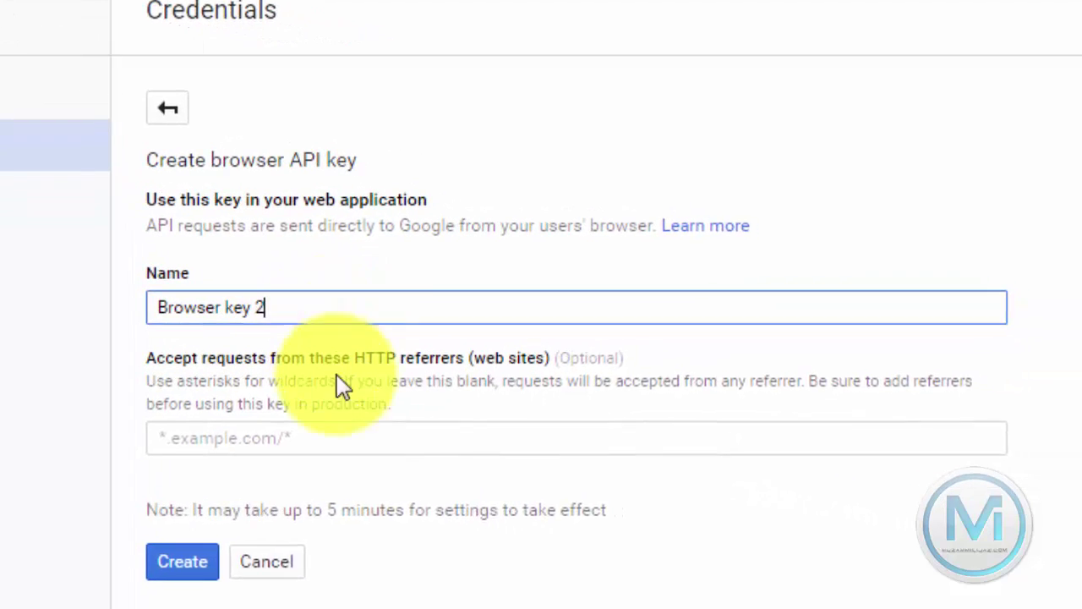
left_click(340, 433)
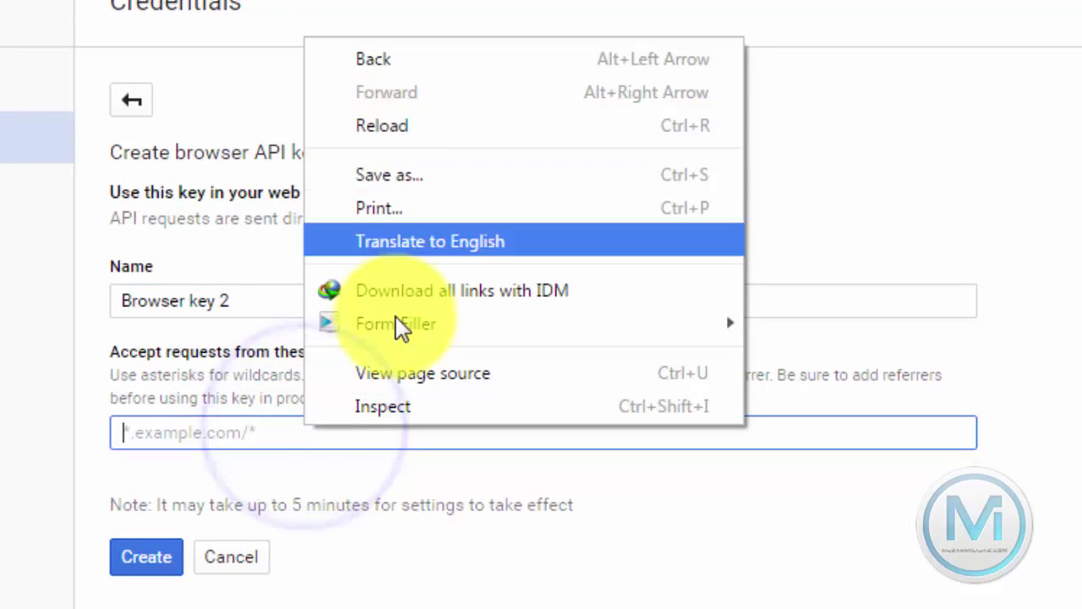
left_click(292, 432)
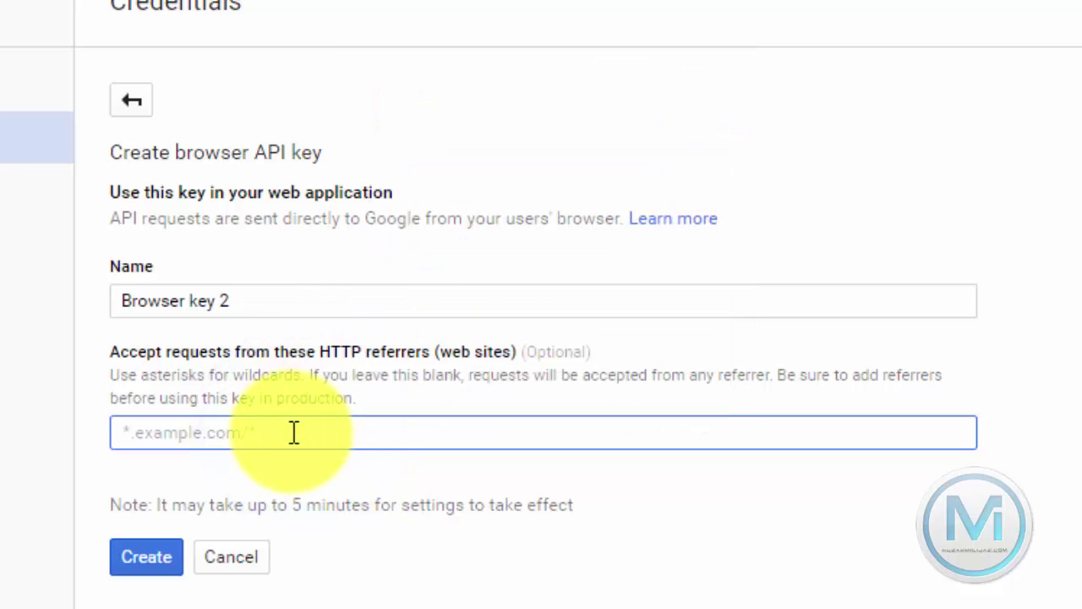
type("http://muzammiltest.3eeweb.com/")
left_click(169, 568)
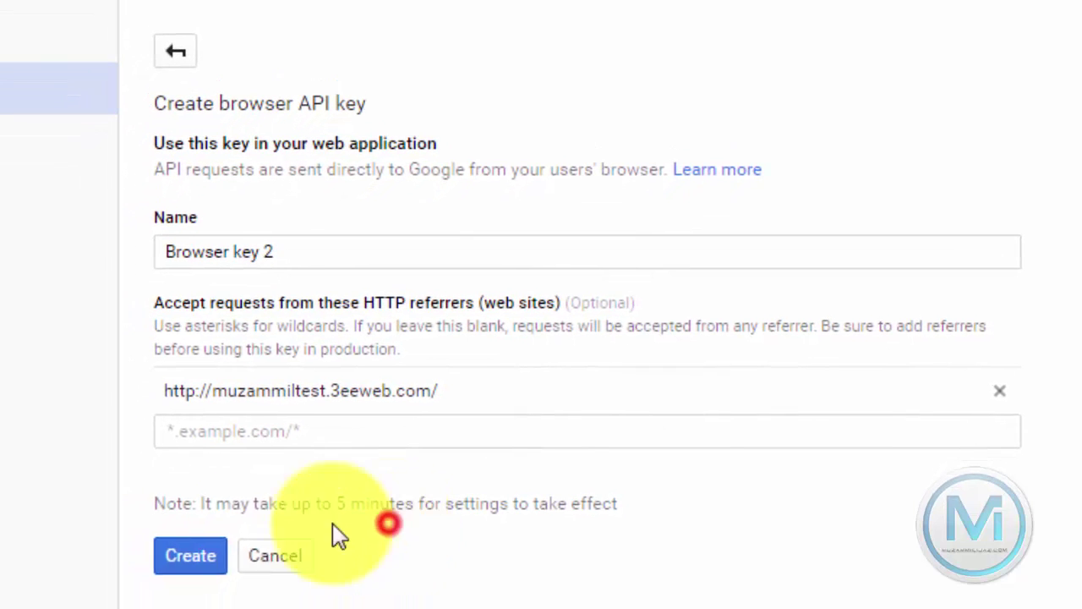
left_click(150, 603)
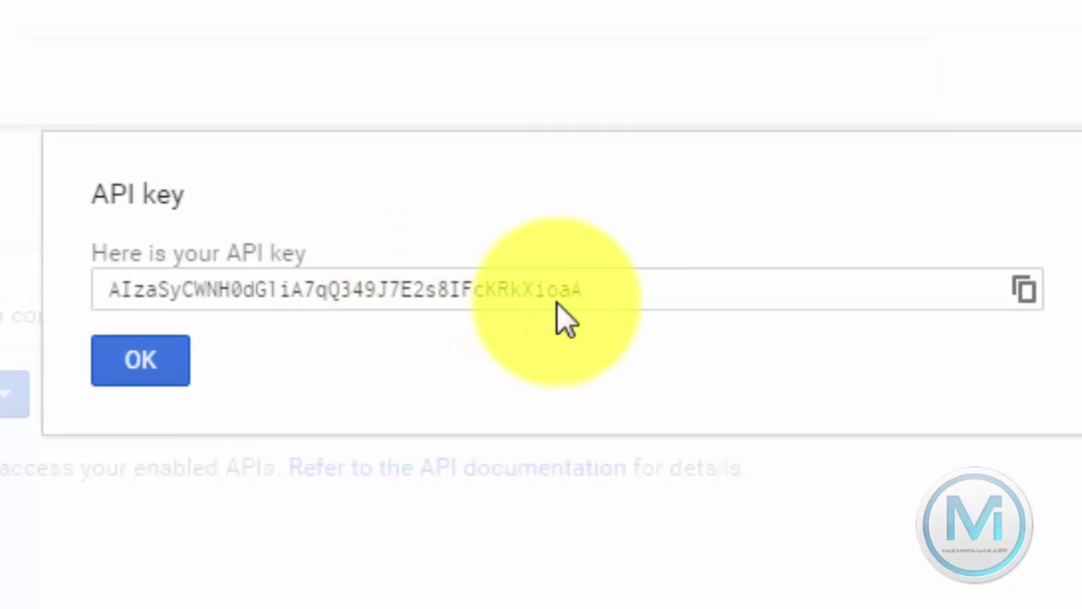
Step: Copy the newly created API key from the API key dialog
left_click_drag(613, 289, 65, 290)
left_click(241, 292)
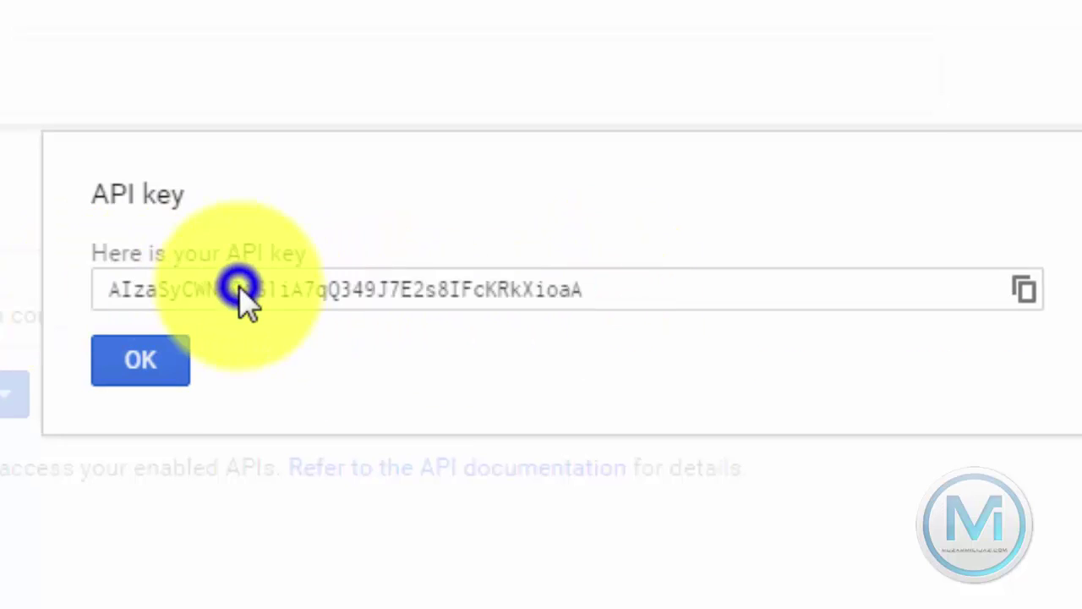
double_click(241, 291)
right_click(242, 288)
left_click(314, 314)
Step: Replace the key-xxxxzzzzz placeholder in Config.php with the copied YouTube API key and save the file
left_click(181, 25)
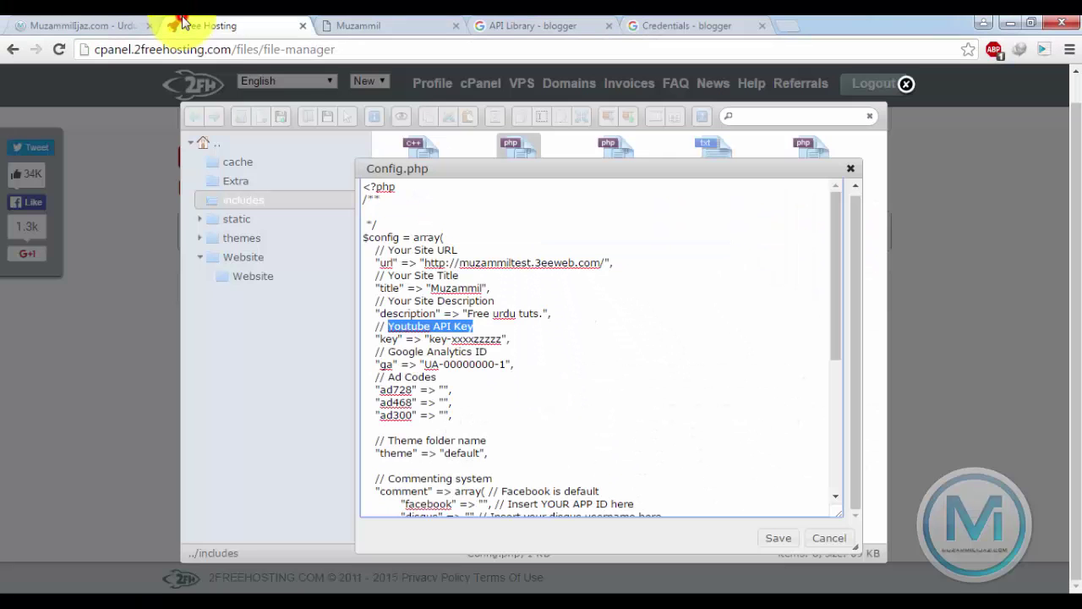
left_click(452, 332)
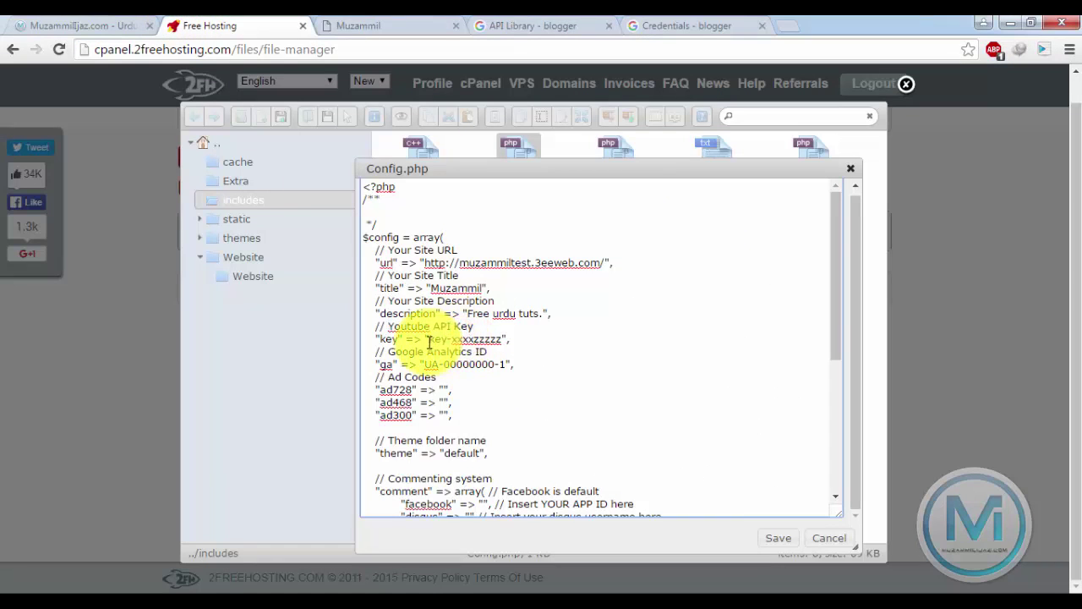
left_click_drag(428, 339, 501, 340)
right_click(497, 341)
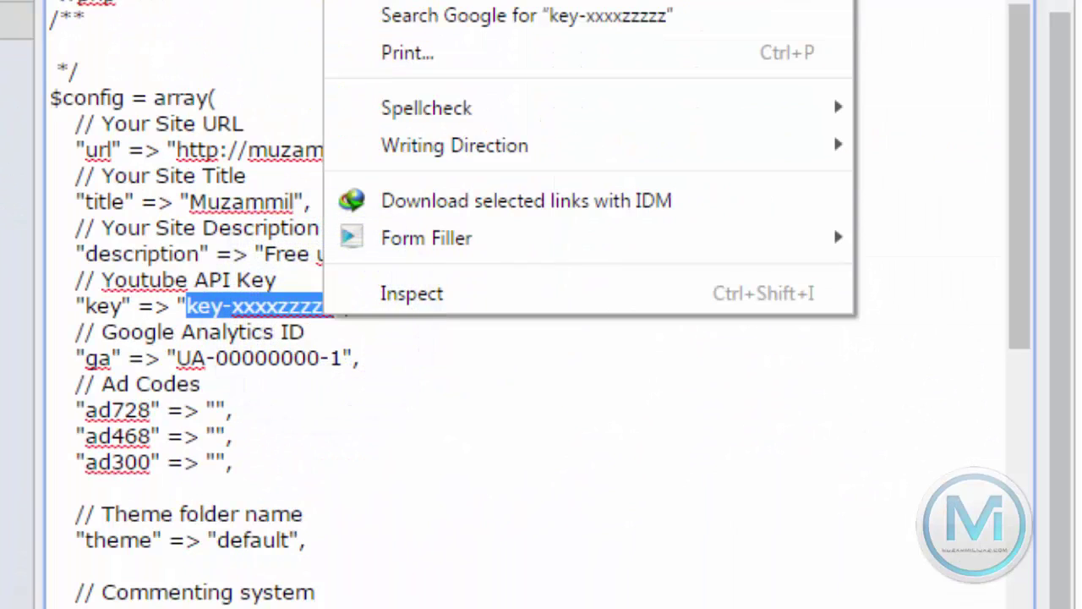
key("ctrl+v")
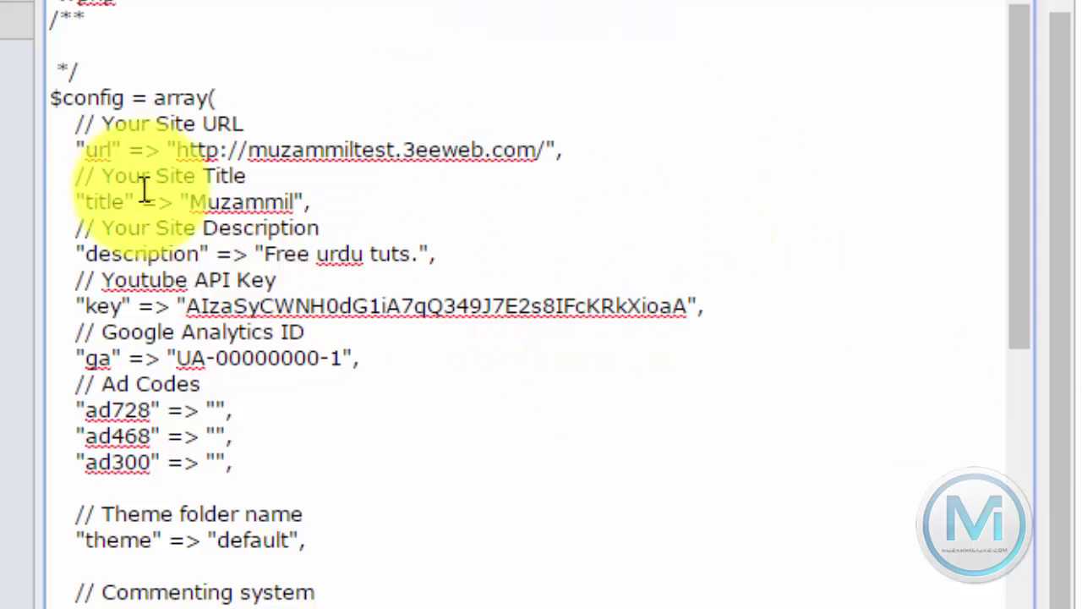
key("ctrl+s")
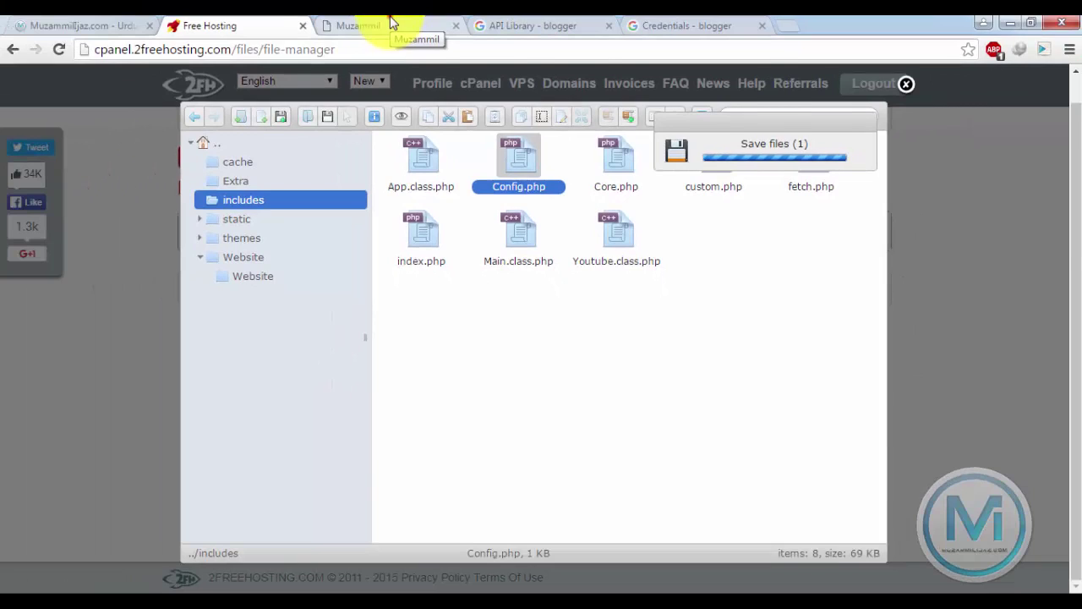
Step: Switch to the video site's tab and examine the home page's logo, channels and popular videos
left_click(391, 23)
scroll(365, 227, "up", 4)
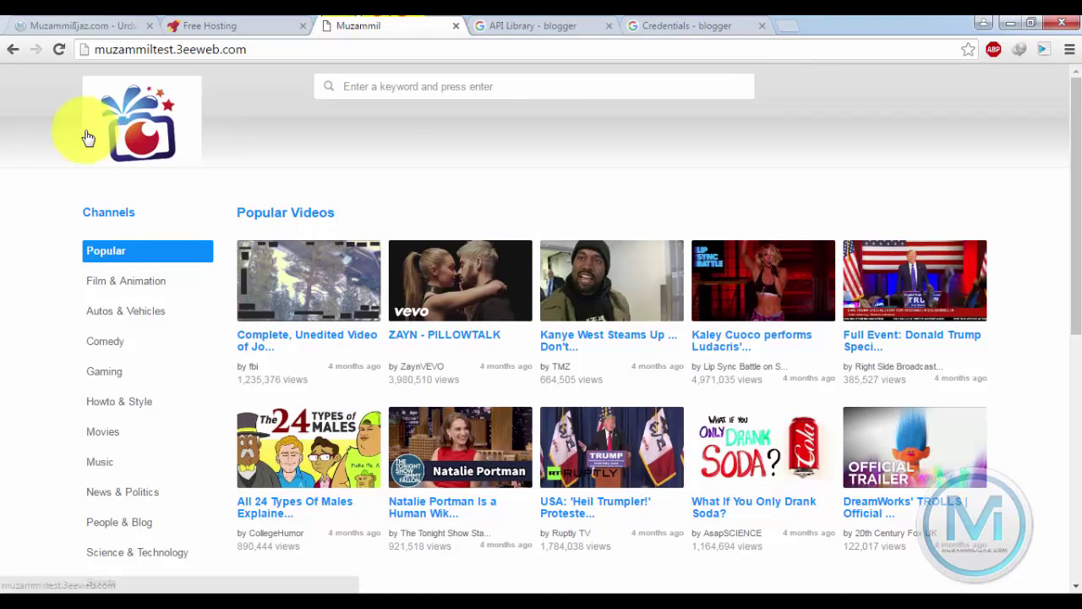
scroll(153, 332, "down", 4)
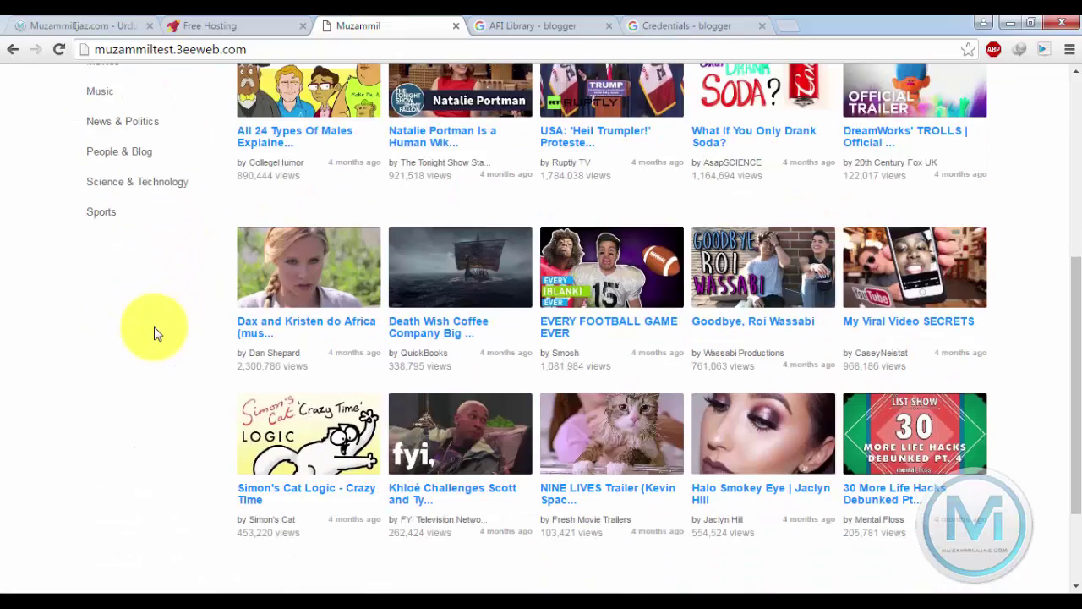
scroll(153, 330, "up", 4)
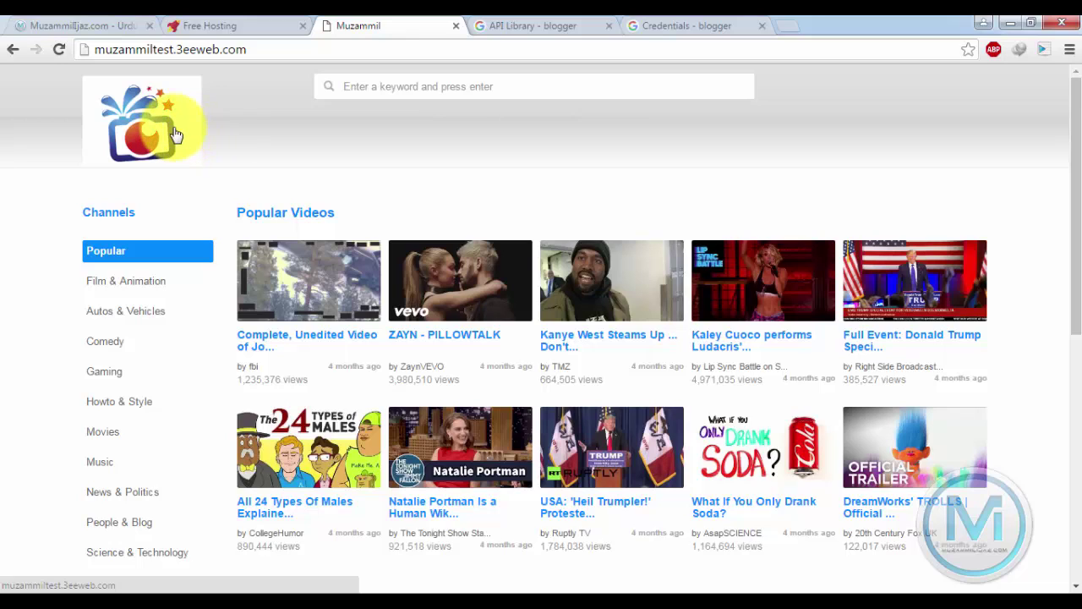
Step: Return to the hosting file manager, open the themes/default folder and select logo.png
left_click(234, 24)
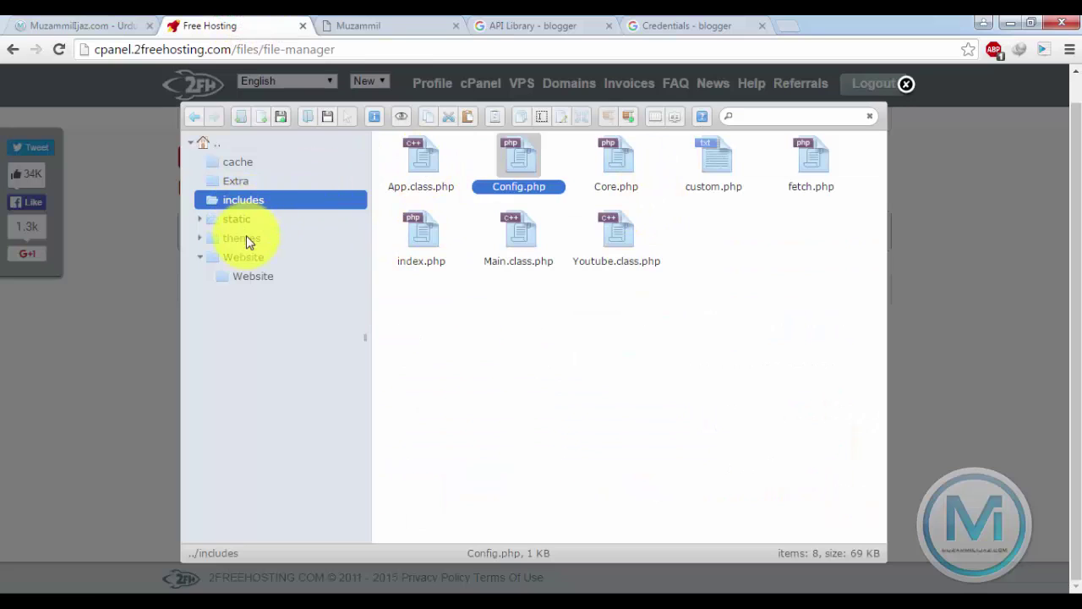
left_click(213, 148)
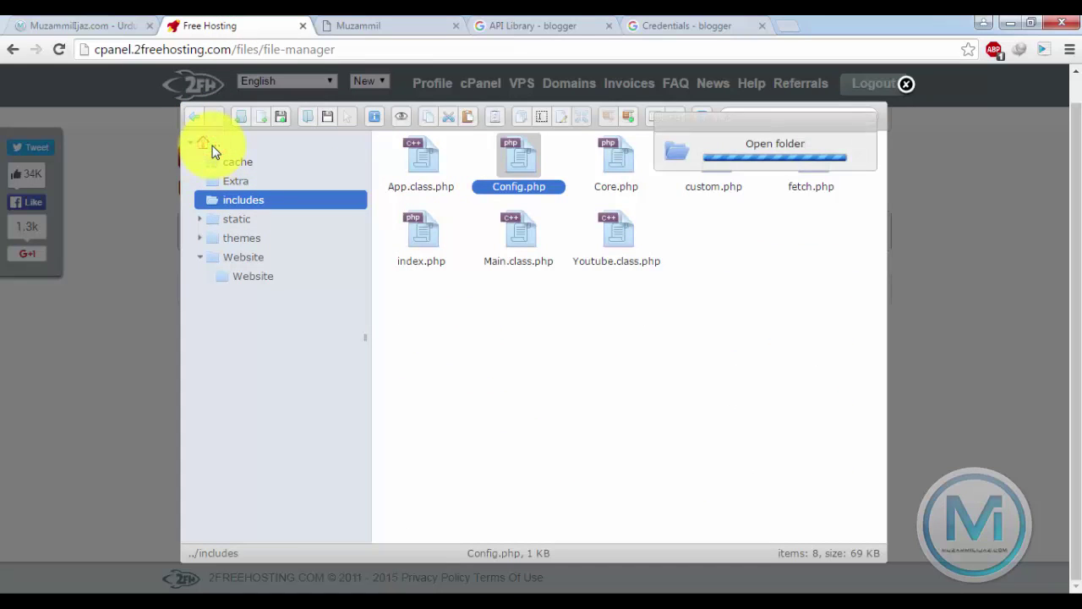
left_click(814, 173)
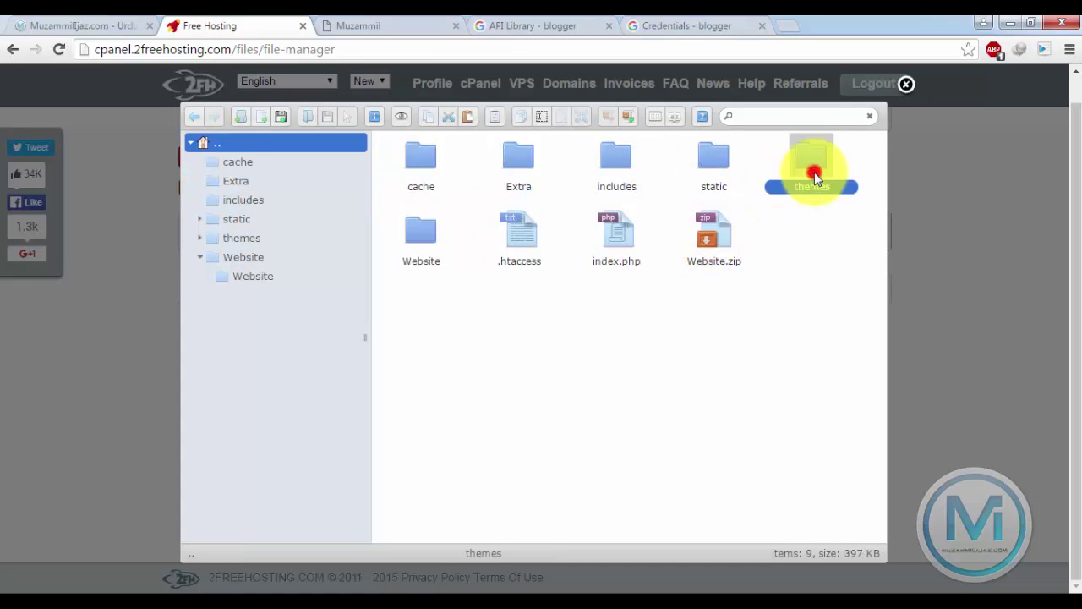
double_click(815, 176)
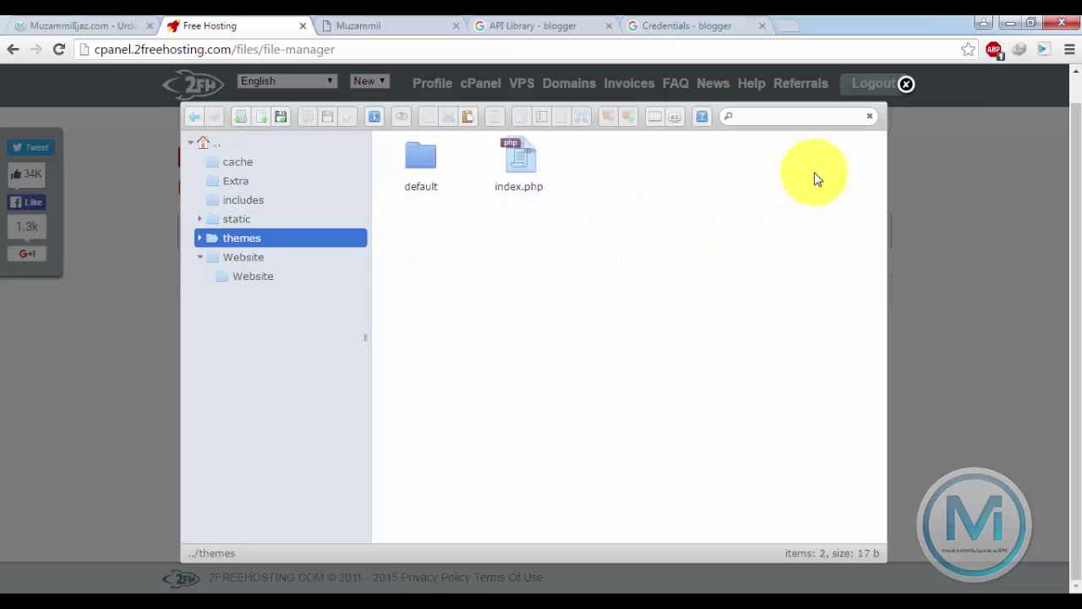
left_click(428, 166)
double_click(428, 167)
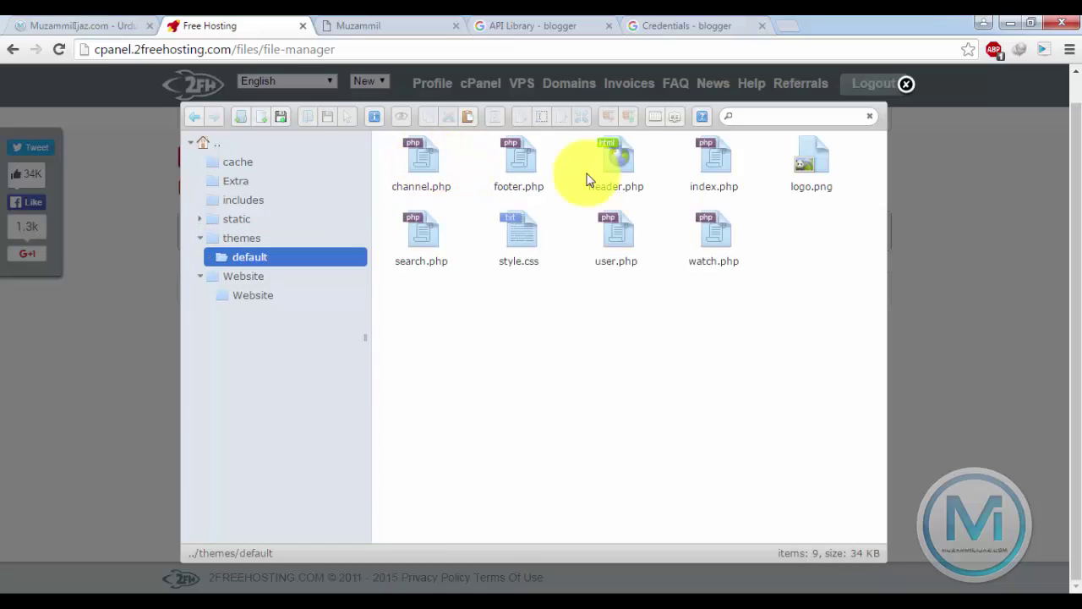
left_click(820, 185)
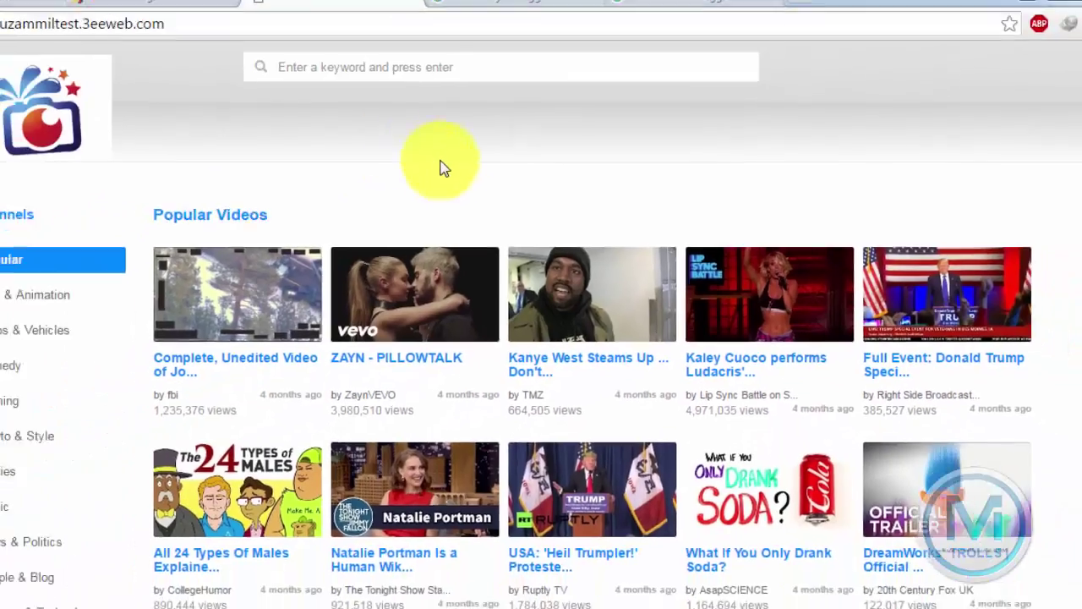
Step: Examine the video site's home page from the channel list to the footer and reload it
scroll(548, 301, "down", 5)
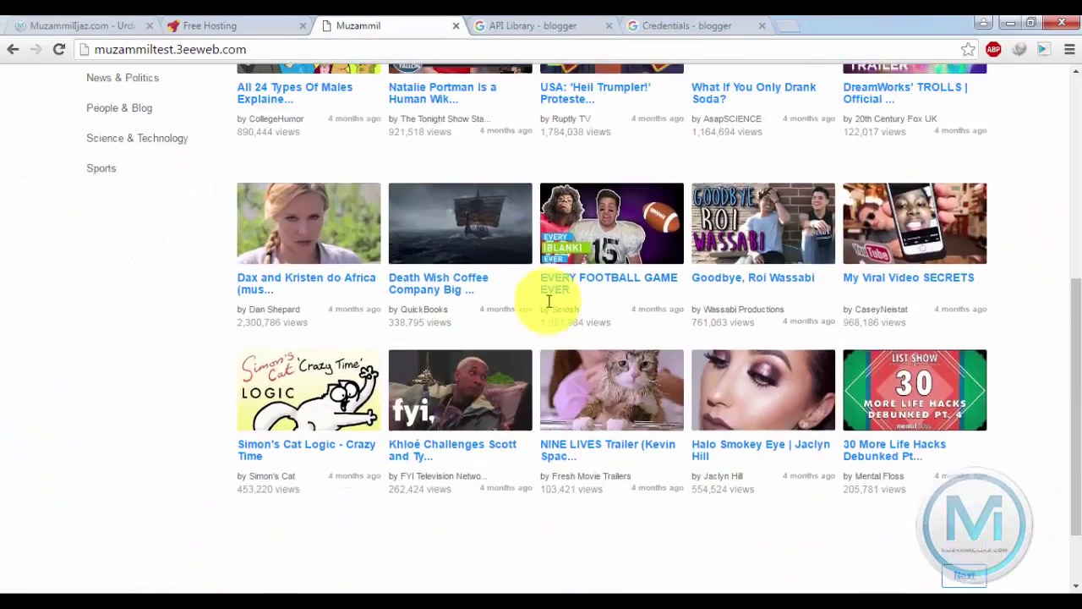
scroll(549, 302, "up", 5)
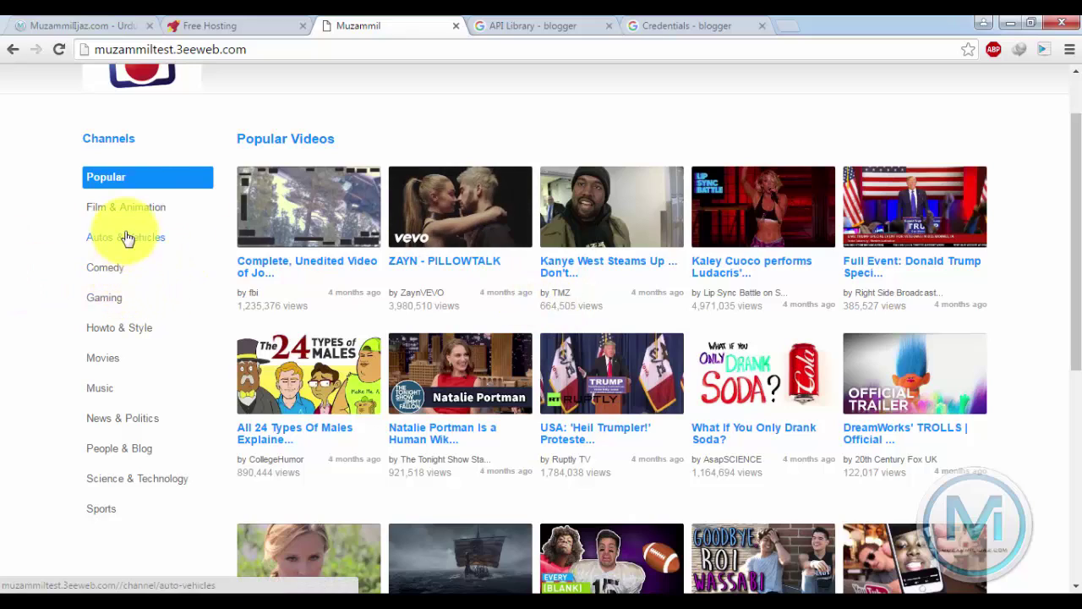
scroll(125, 238, "down", 5)
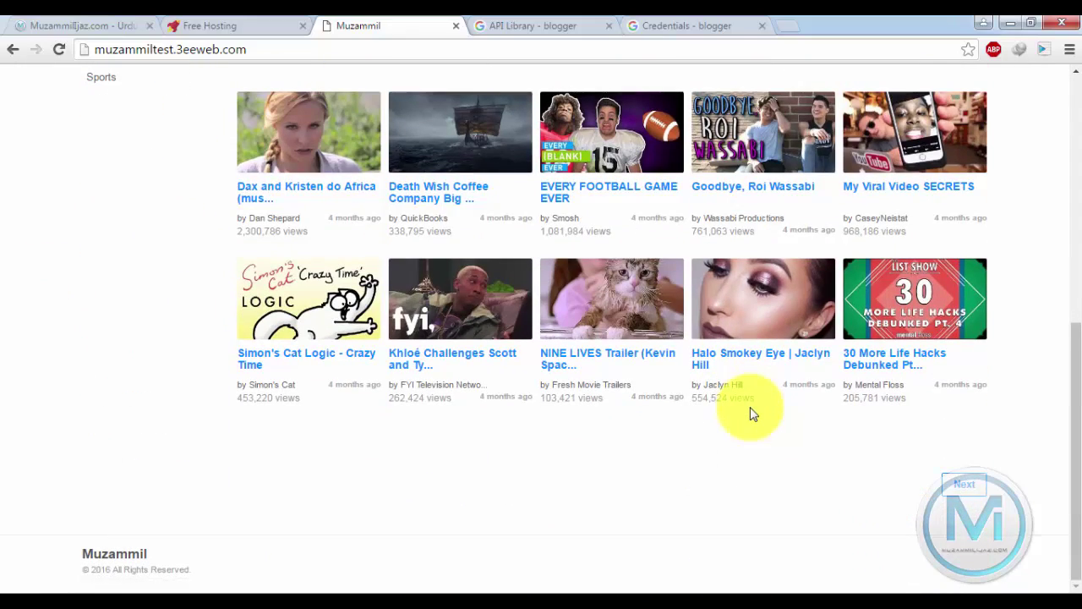
key("F5")
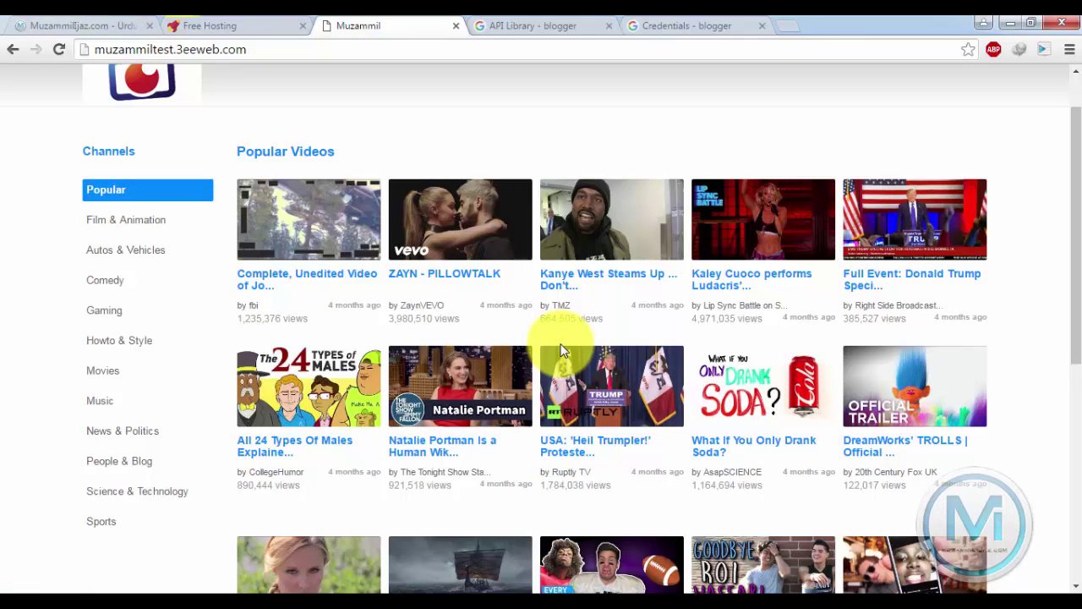
scroll(376, 139, "up", 1)
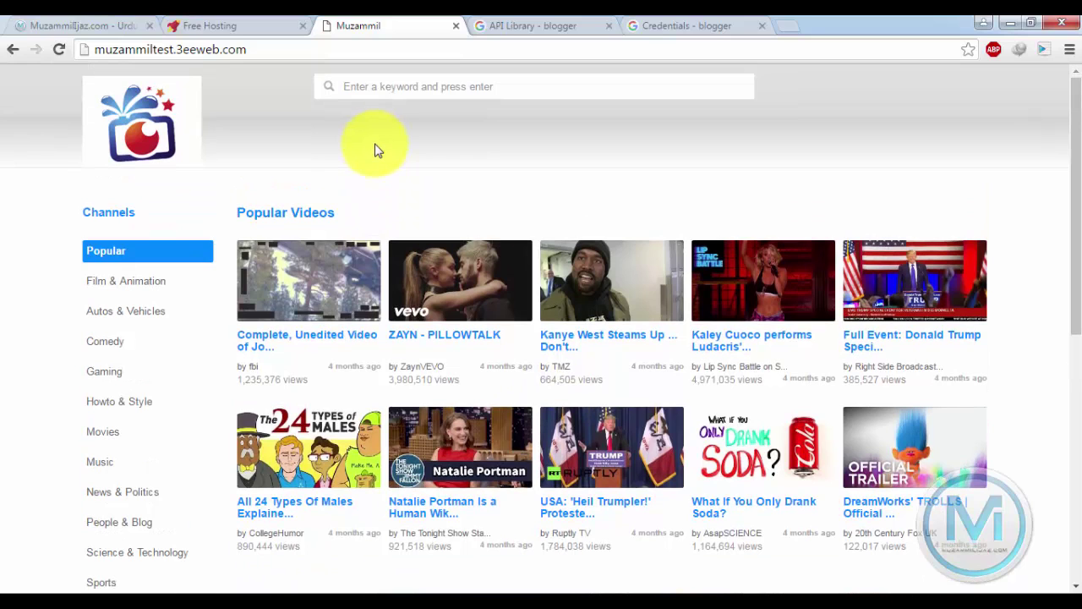
Step: Close the hosting file manager and return to the video site's home page
left_click(257, 26)
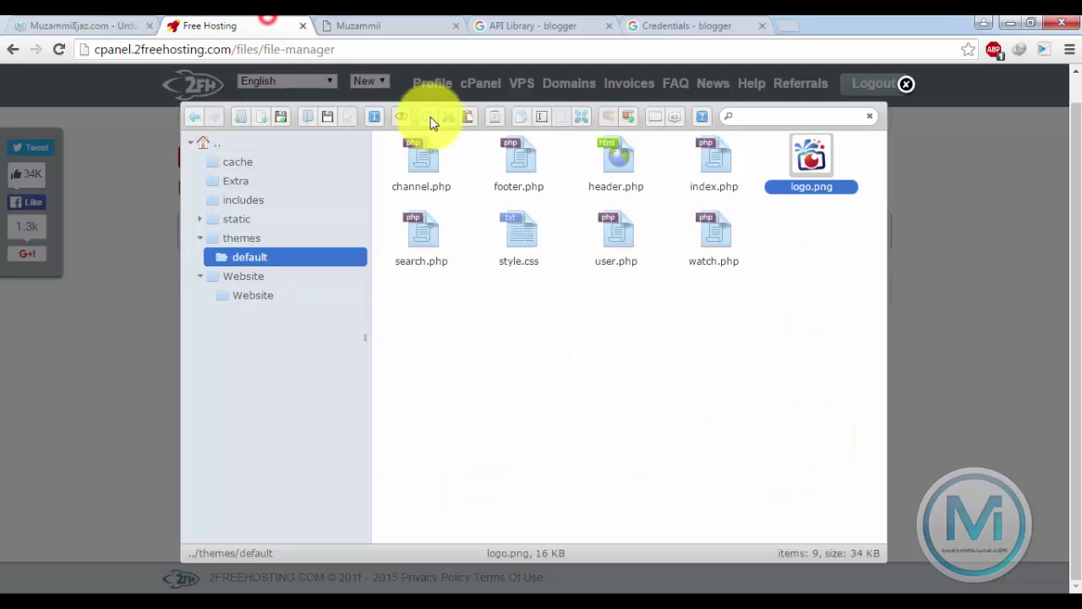
left_click(900, 85)
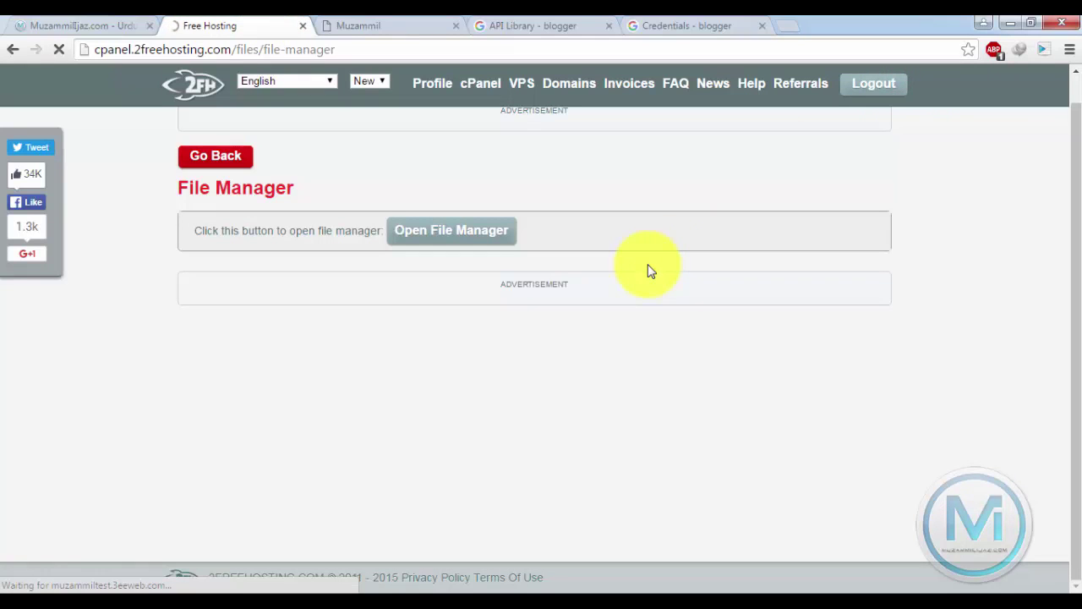
left_click(355, 25)
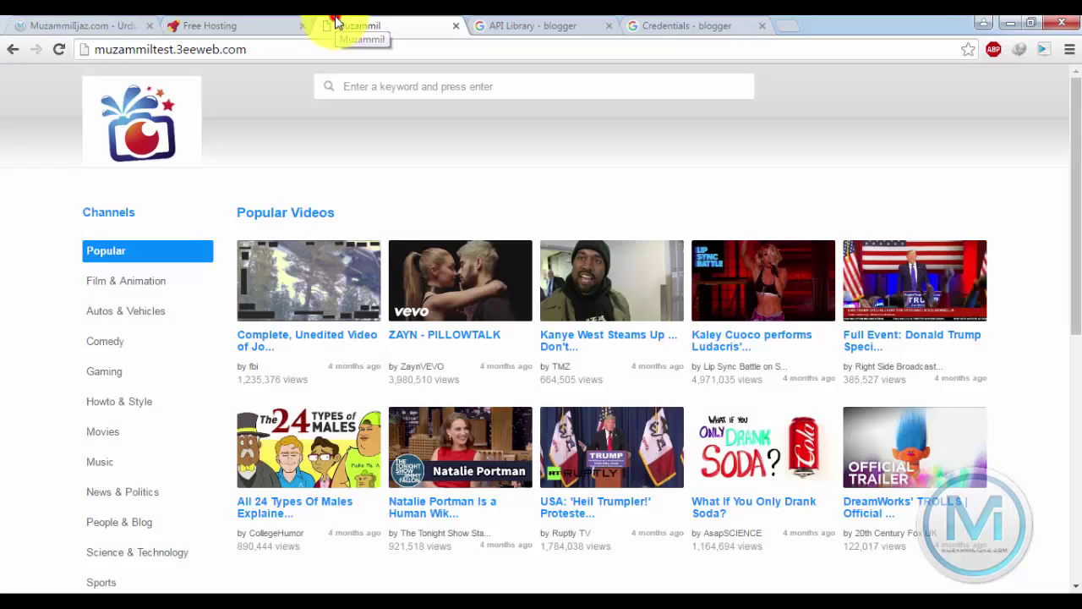